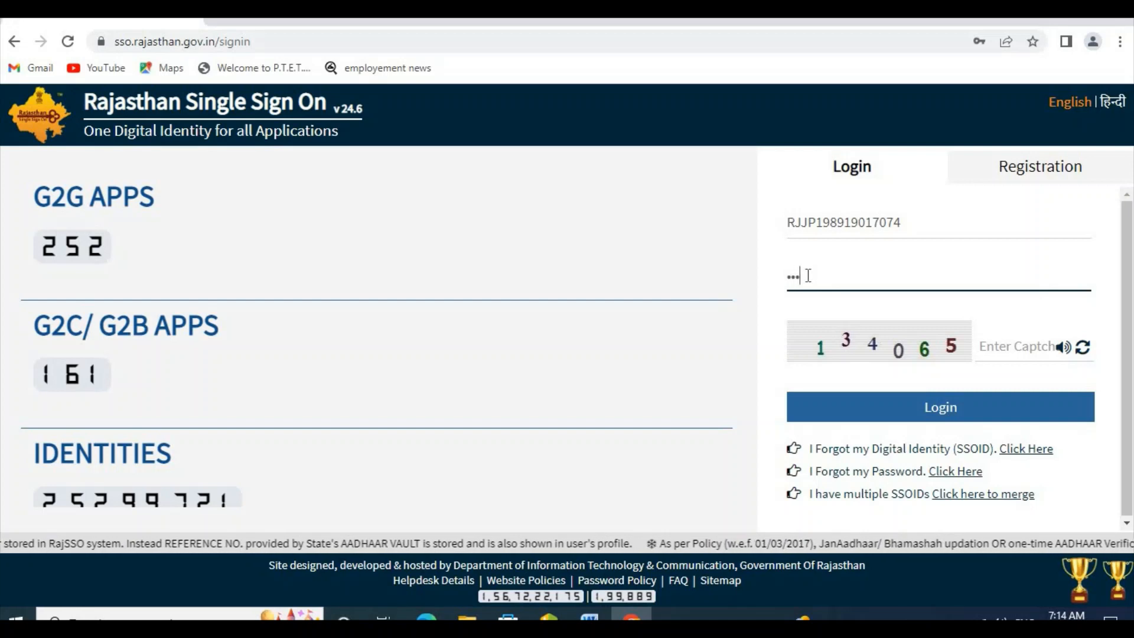
- Try to log in with the account password and the displayed captcha, and dismiss the resulting alert
{"action": "type", "text": "******"}
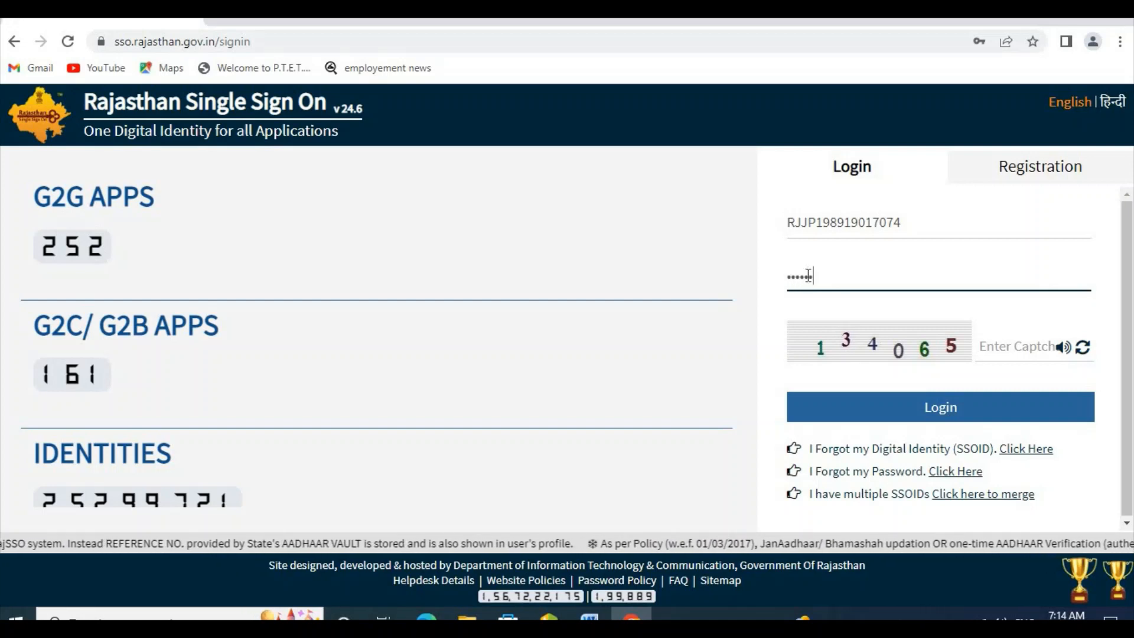
{"action": "type", "text": "****"}
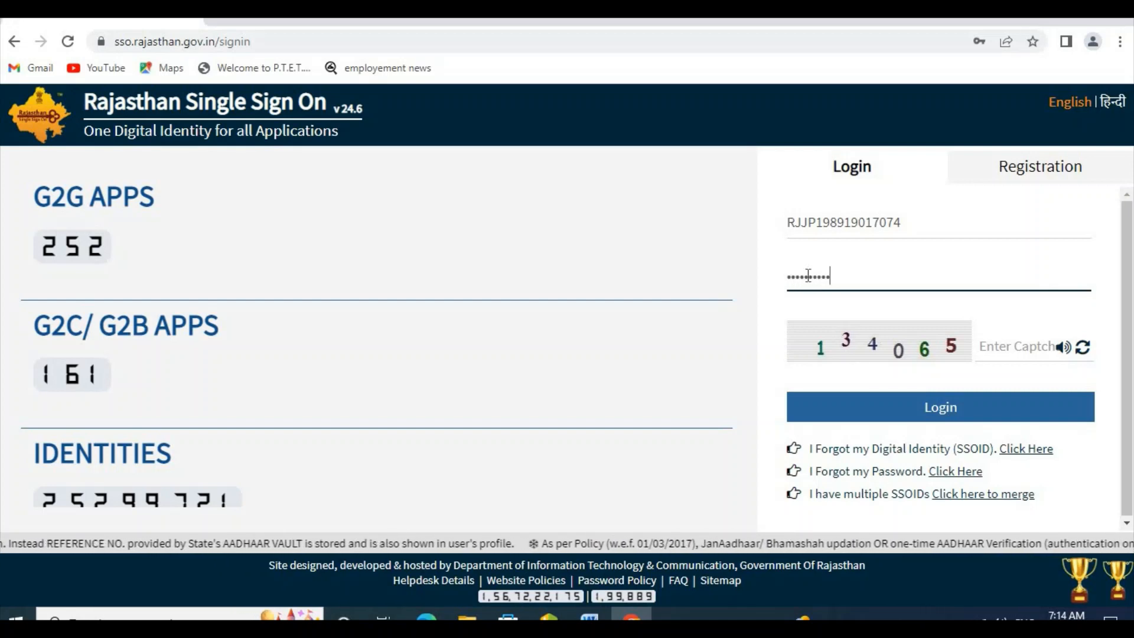
{"action": "type", "text": "*"}
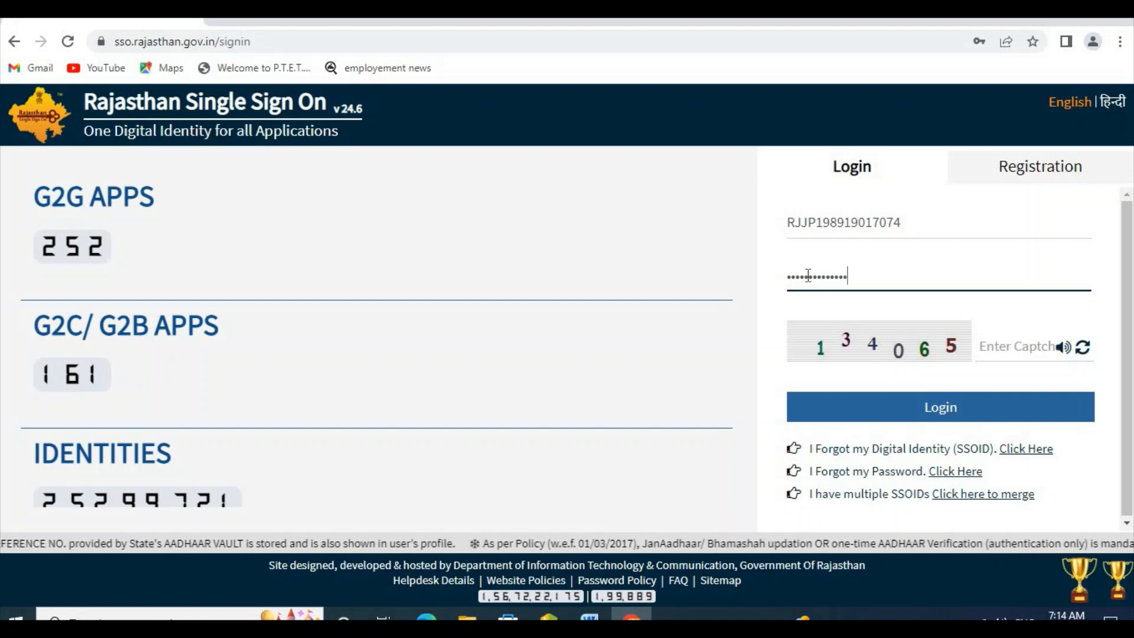
{"action": "left_click", "coordinate": [998, 344]}
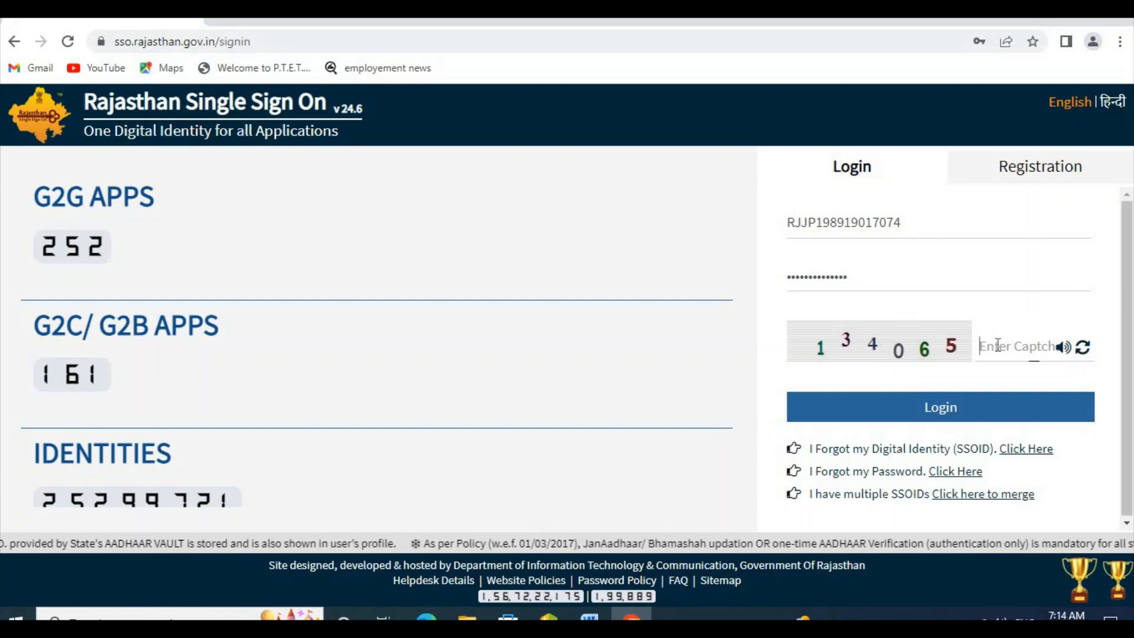
{"action": "type", "text": "134"}
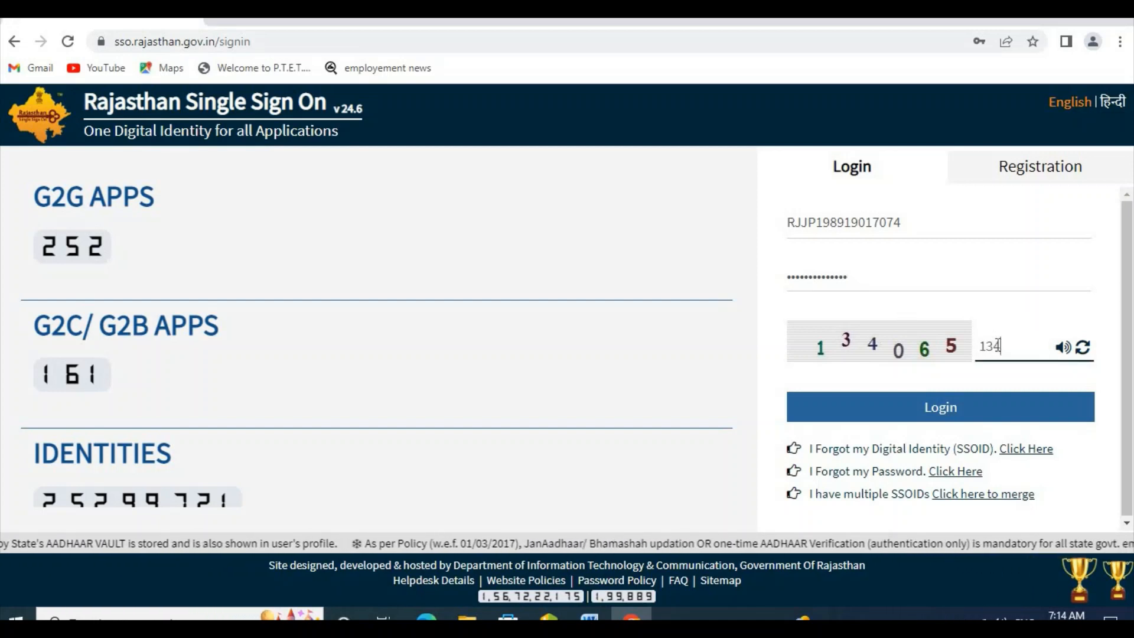
{"action": "type", "text": "065"}
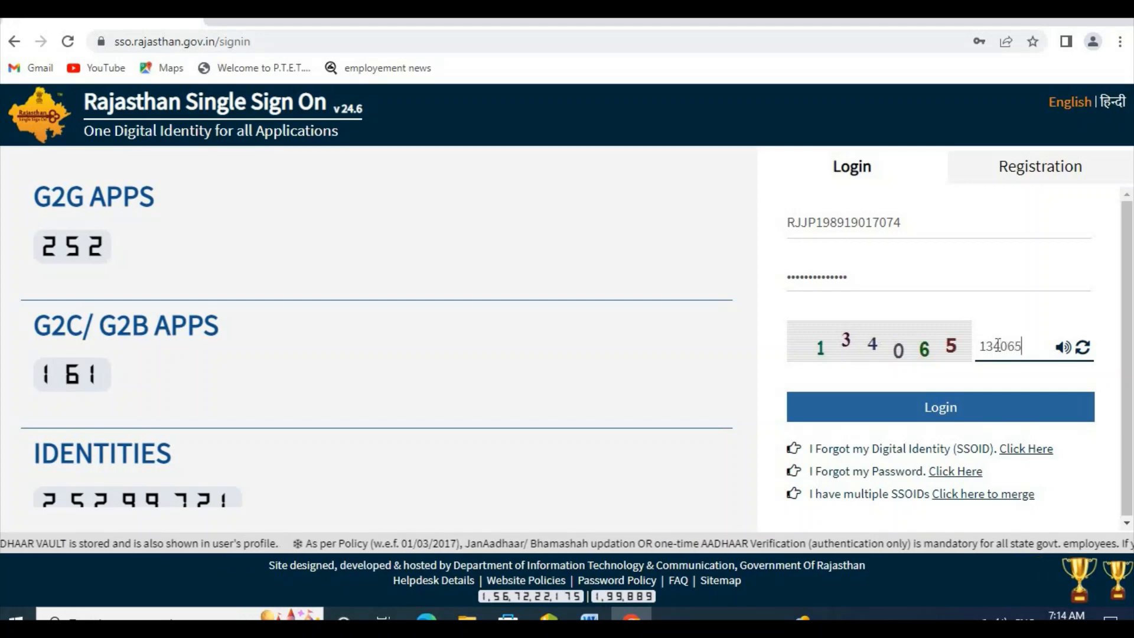
{"action": "left_click", "coordinate": [947, 412]}
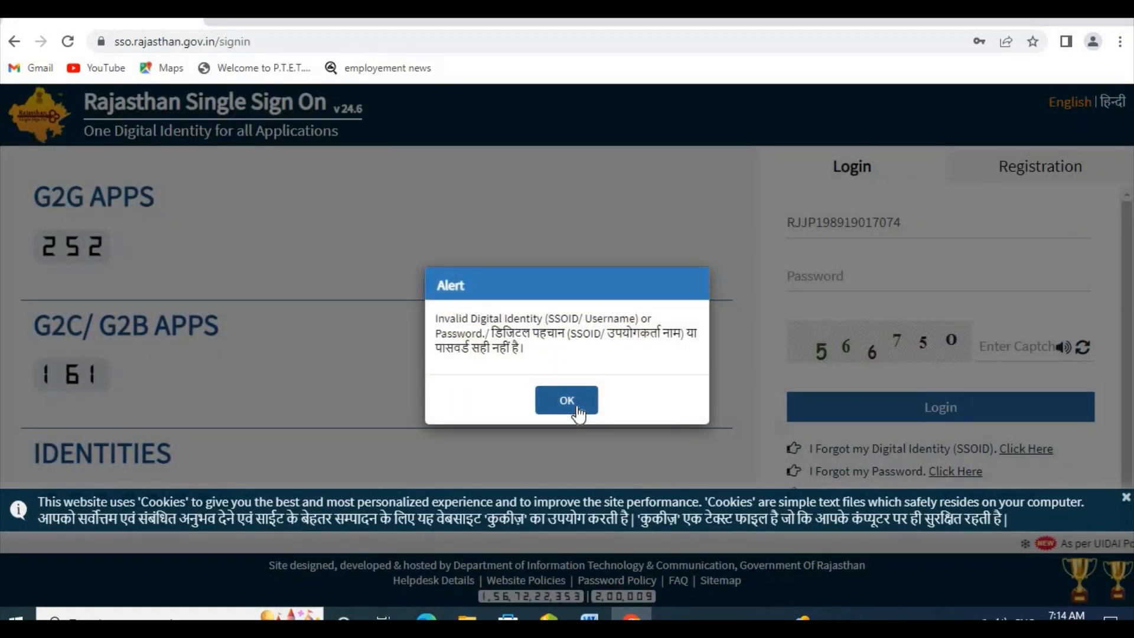
{"action": "left_click", "coordinate": [576, 405]}
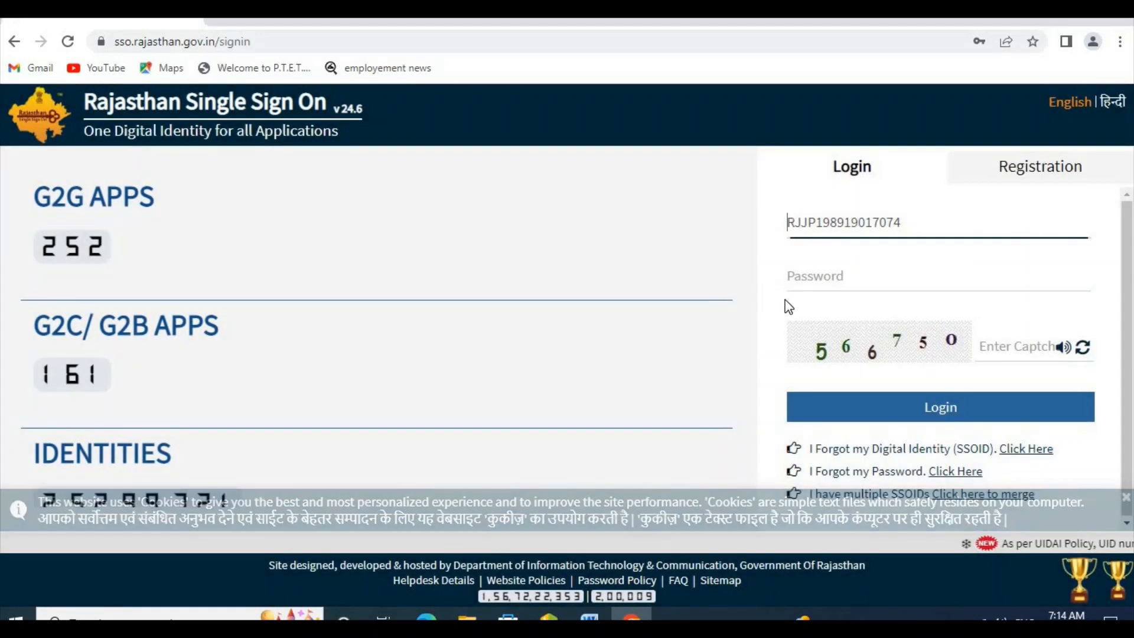
- Log in by re-entering the account password and the new captcha, and accept the Cyber Security Awareness Pledge
{"action": "left_click", "coordinate": [806, 268]}
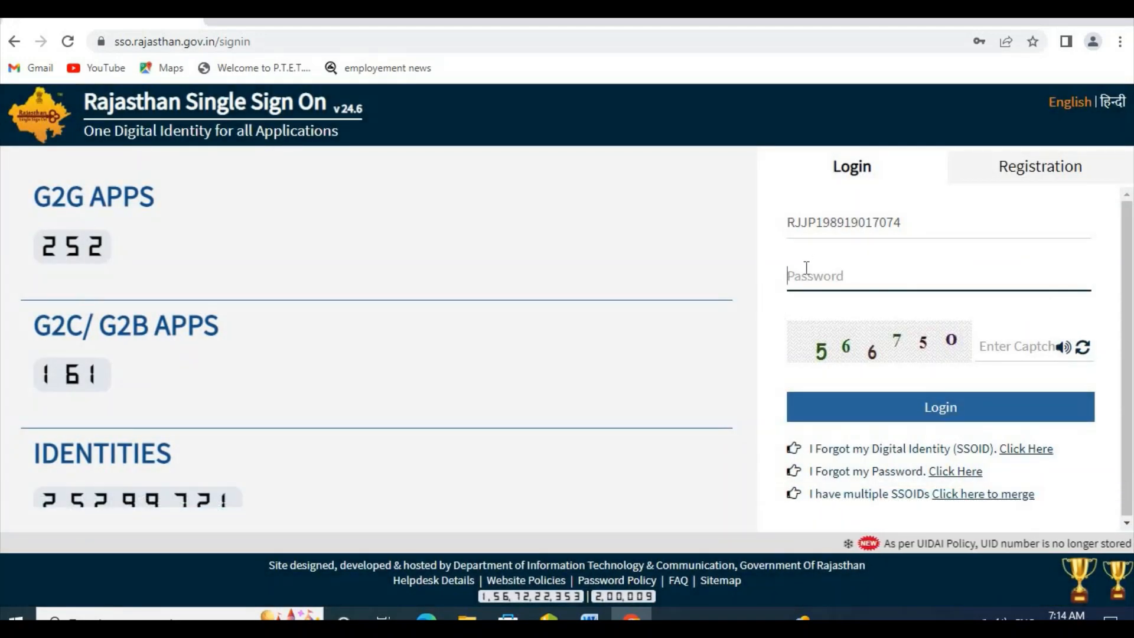
{"action": "type", "text": "•••••"}
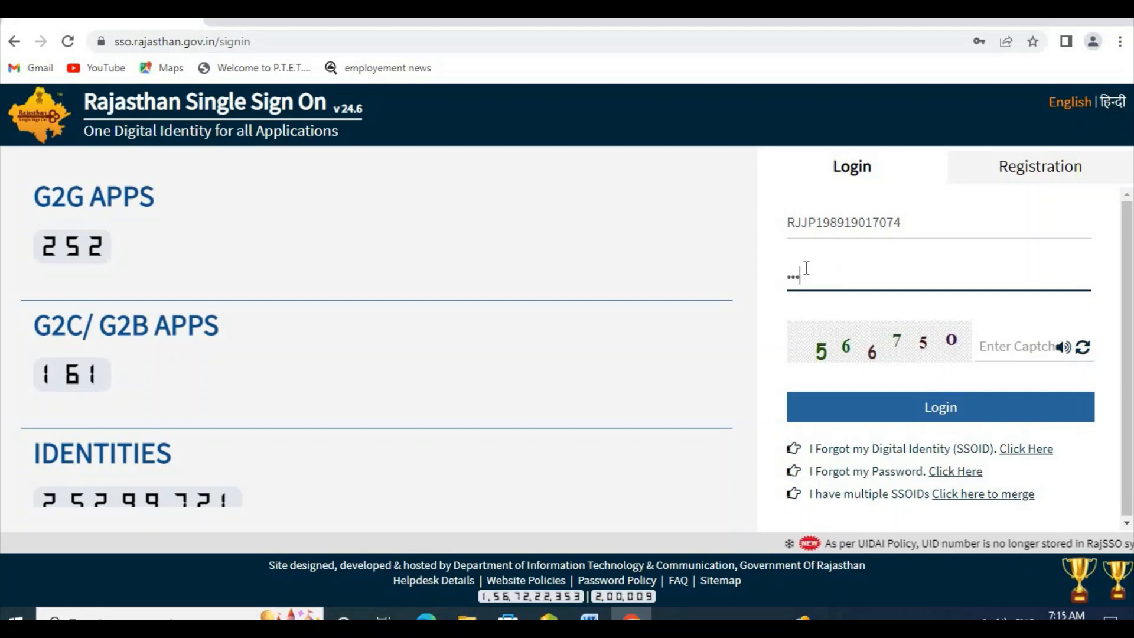
{"action": "type", "text": "•"}
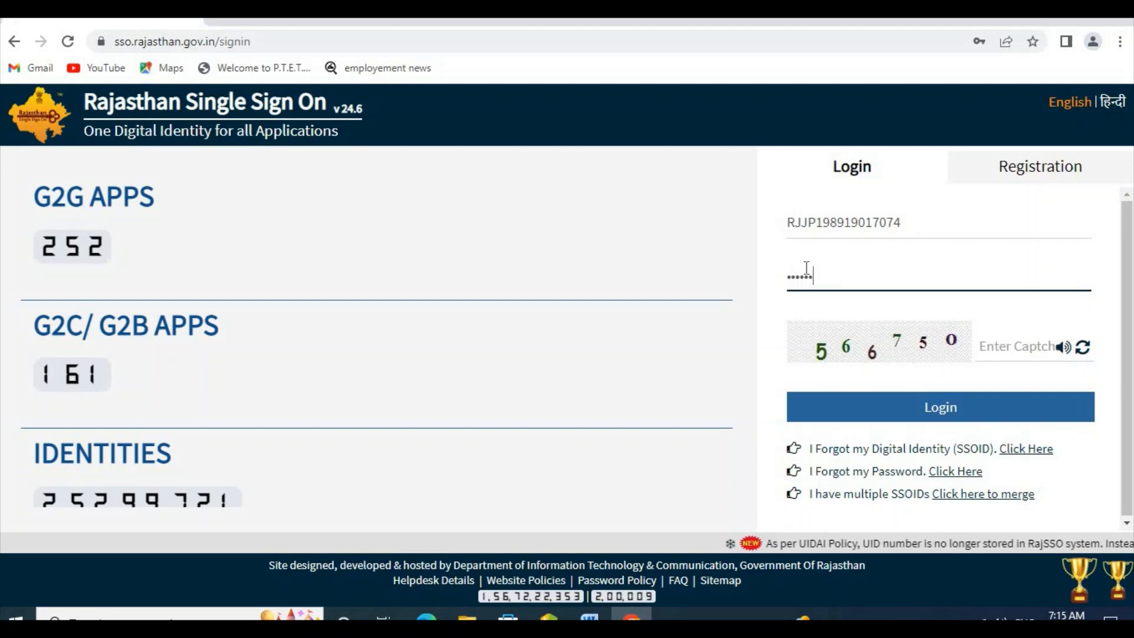
{"action": "type", "text": "•••••"}
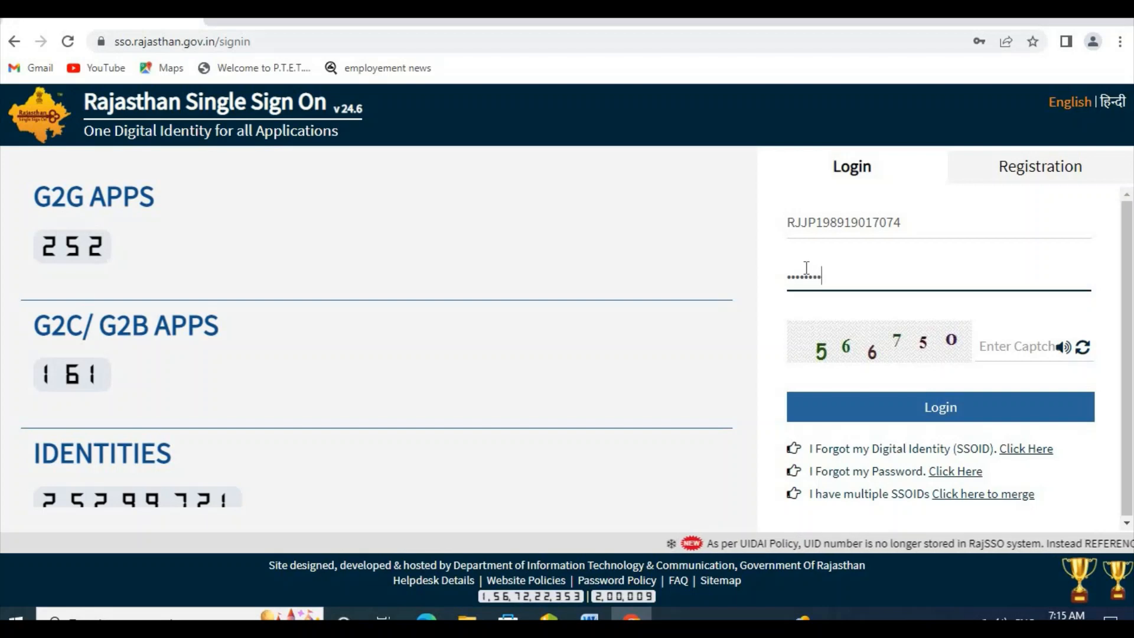
{"action": "type", "text": "•••"}
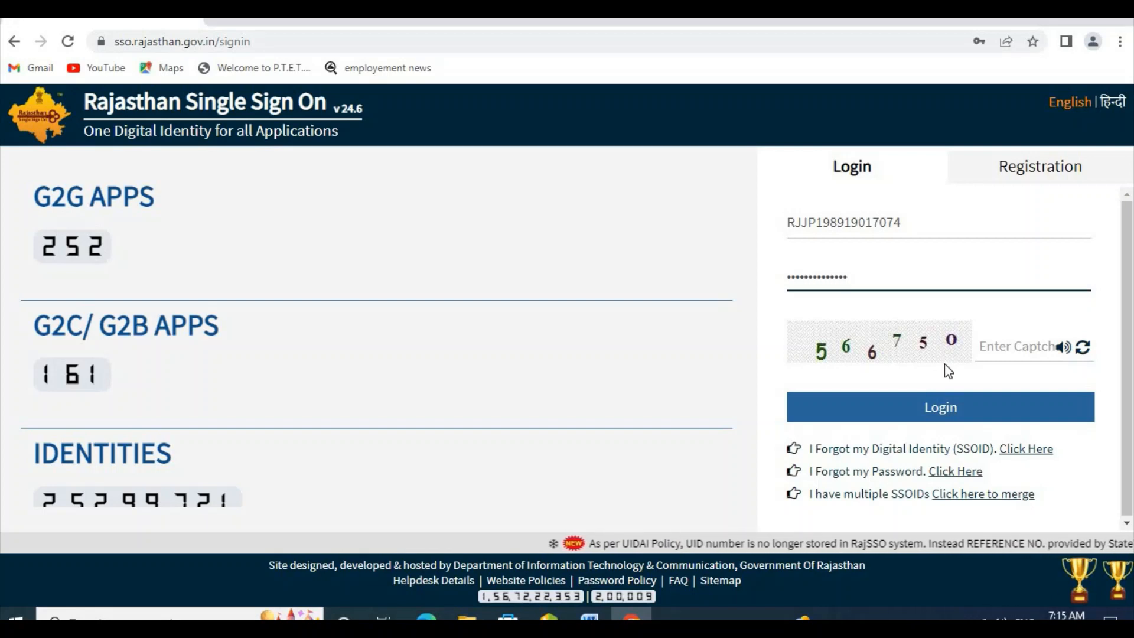
{"action": "left_click", "coordinate": [991, 347]}
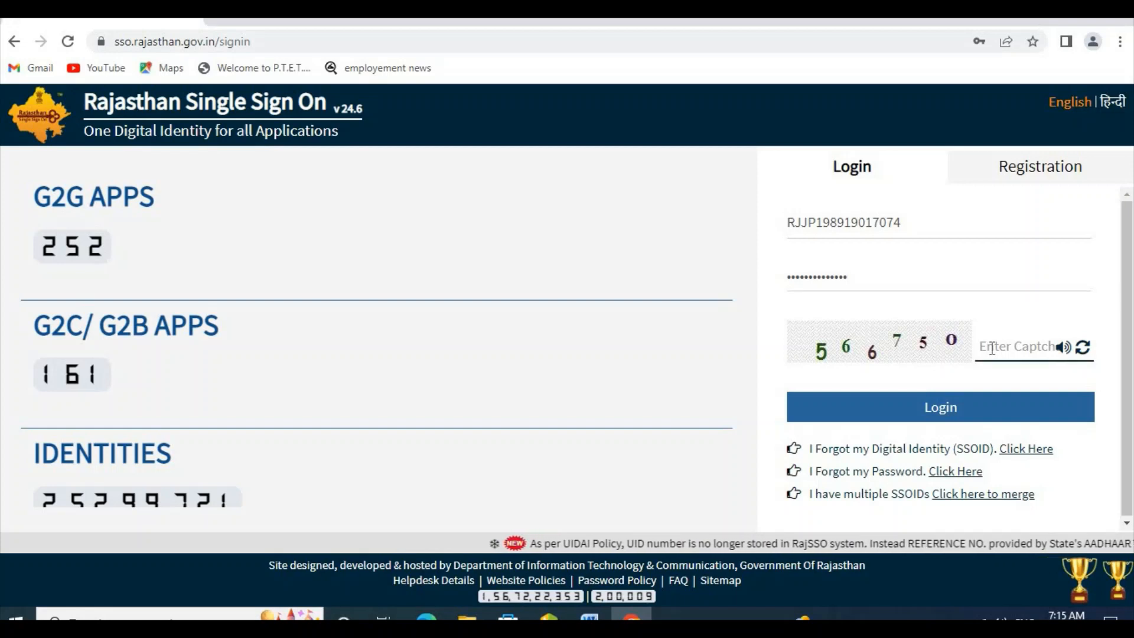
{"action": "type", "text": "566"}
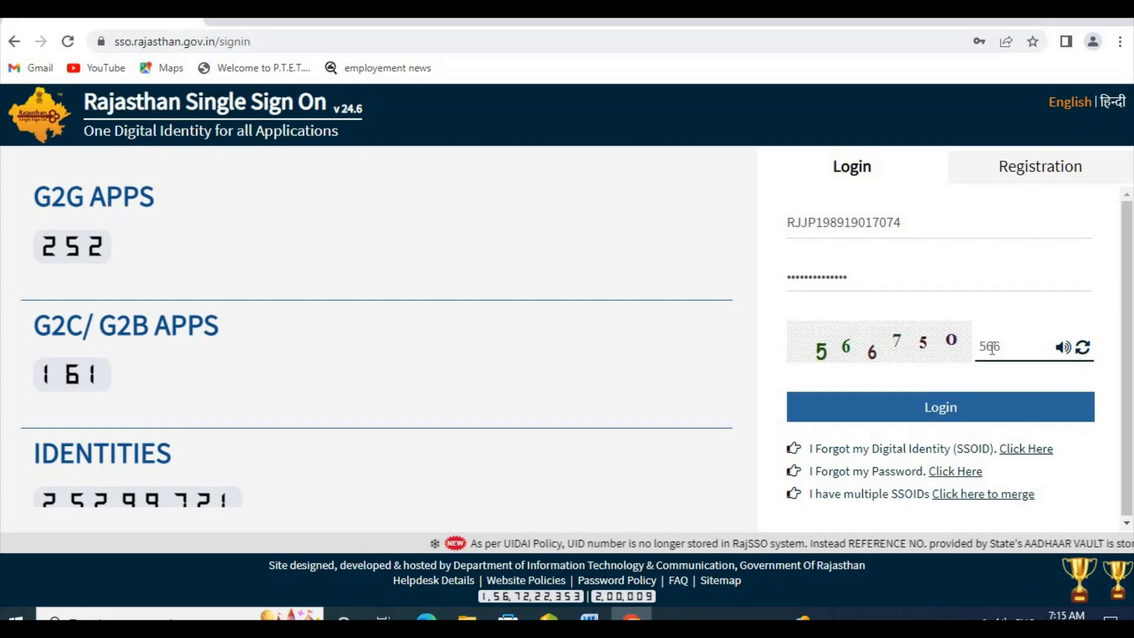
{"action": "type", "text": "750"}
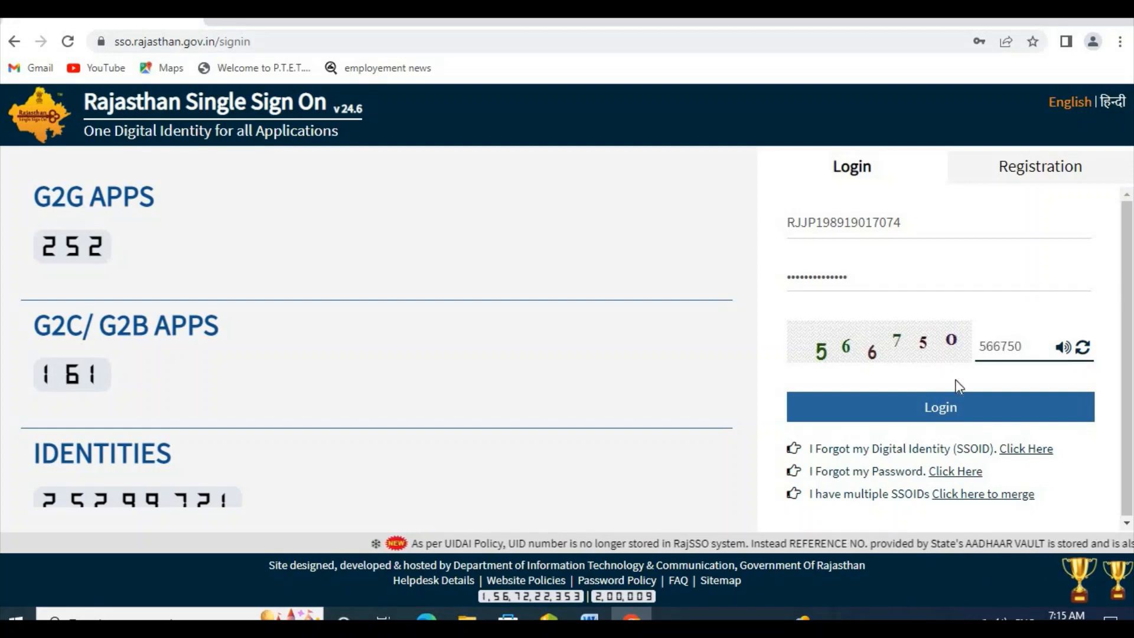
{"action": "left_click", "coordinate": [948, 406]}
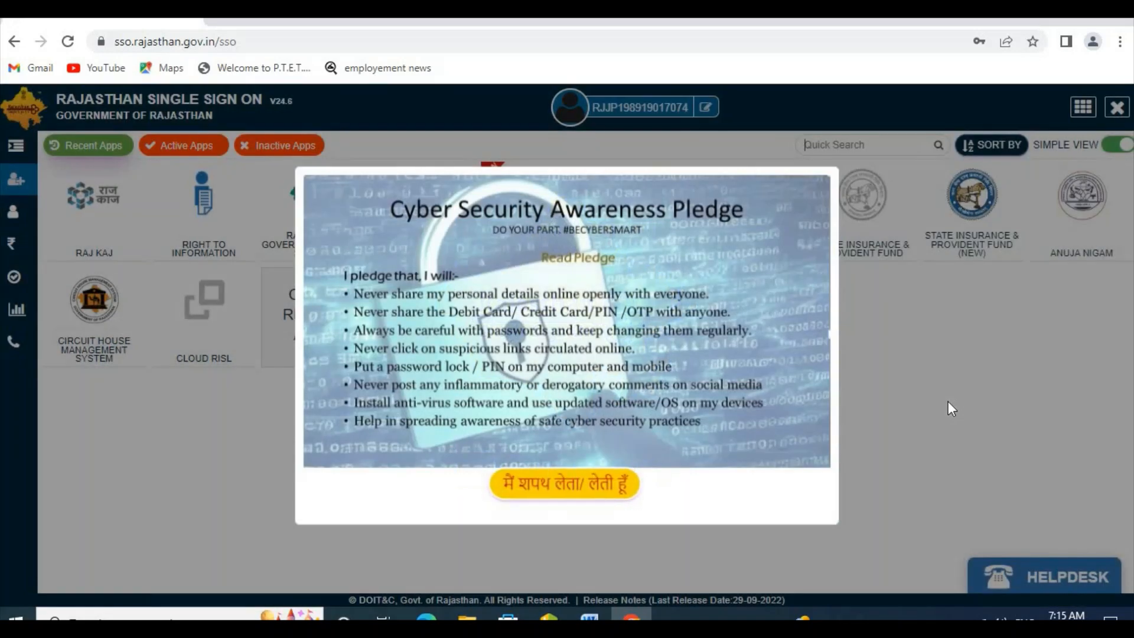
{"action": "left_click", "coordinate": [580, 488]}
{"action": "left_click", "coordinate": [562, 442]}
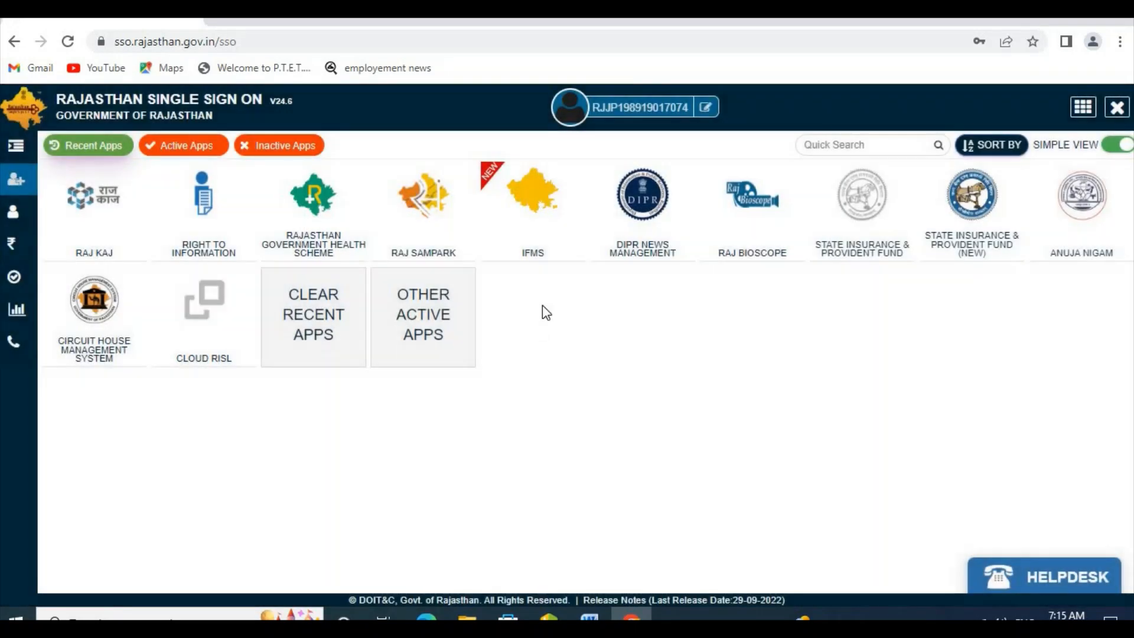
- Open the Budget Management module in IFMS and proceed to its role assignment request form
{"action": "left_click", "coordinate": [539, 222]}
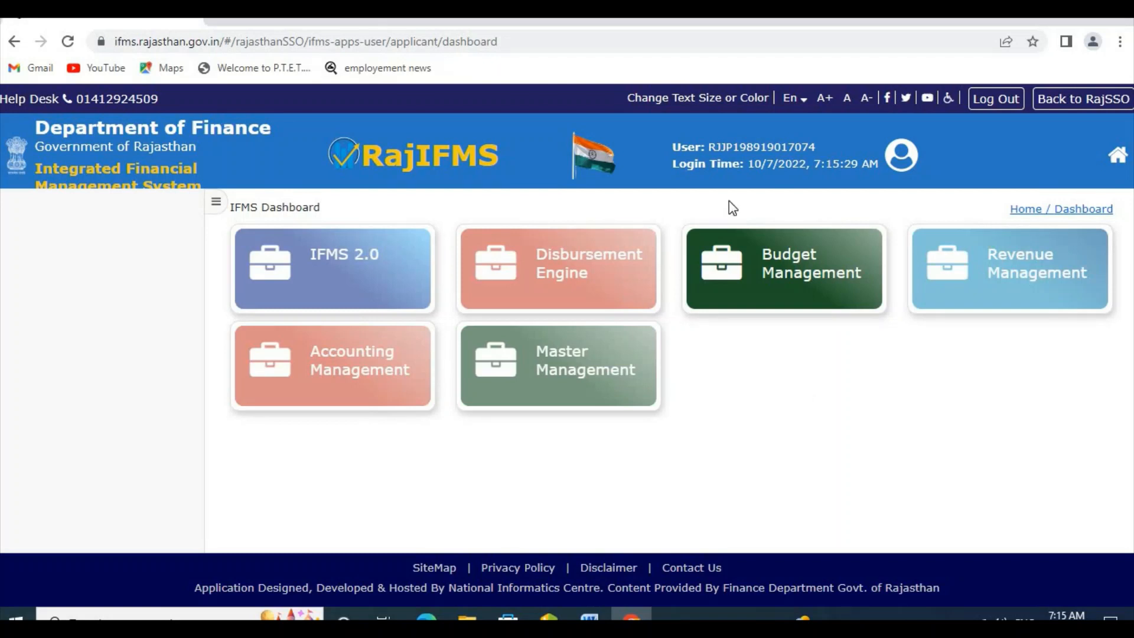
{"action": "left_click", "coordinate": [777, 273]}
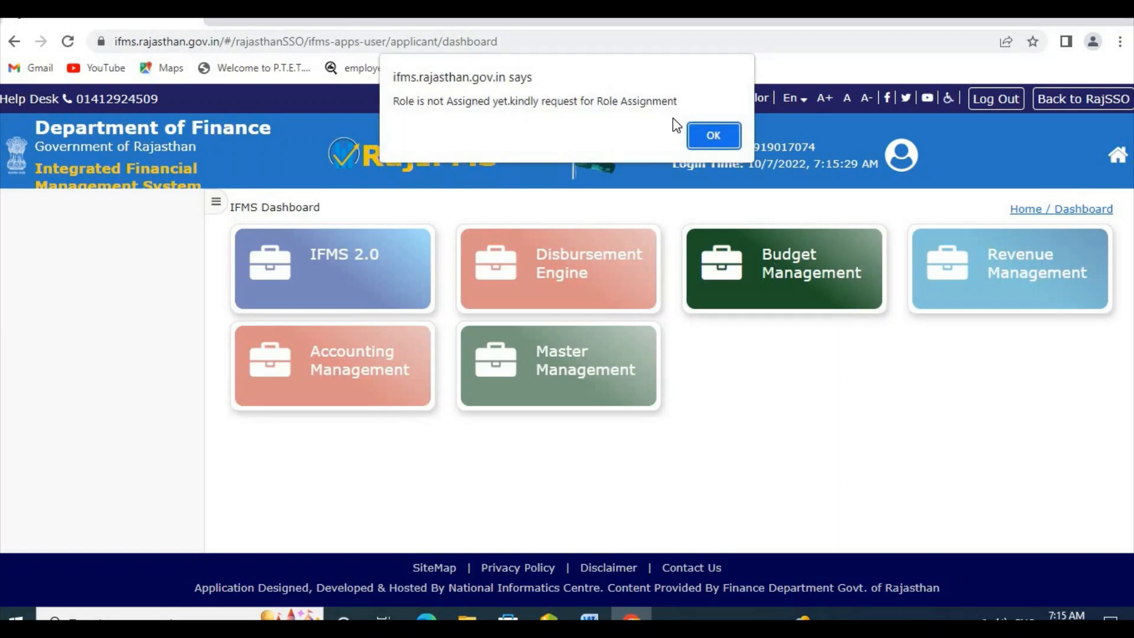
{"action": "left_click", "coordinate": [713, 136]}
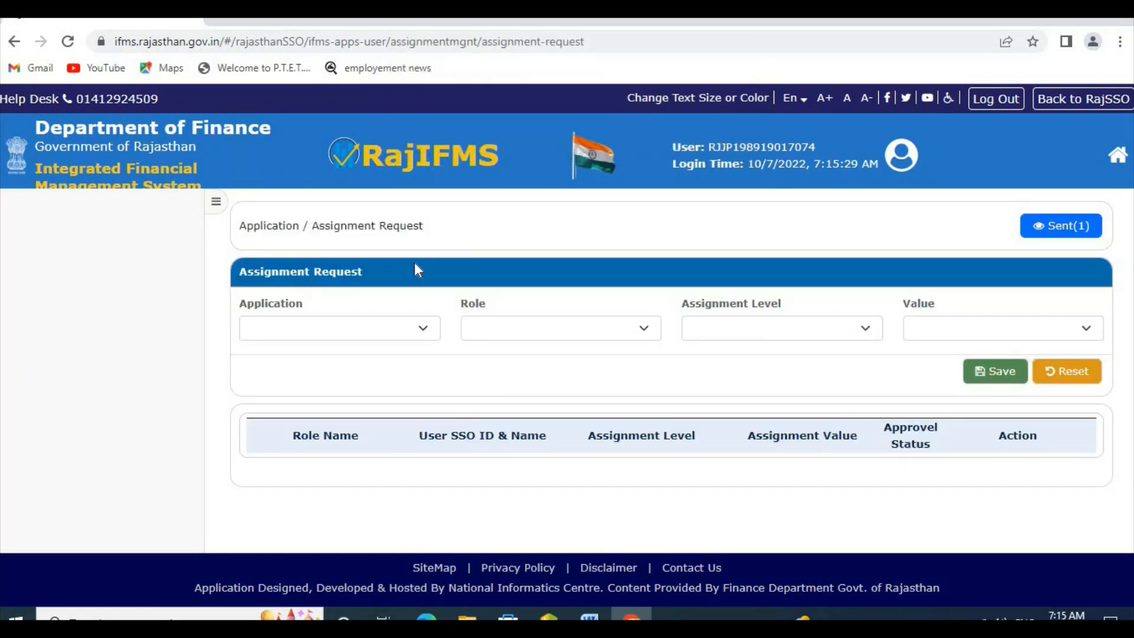
- Set the assignment request's application to Budget Management, role to HoD and assignment level to Dept
{"action": "left_click", "coordinate": [422, 326]}
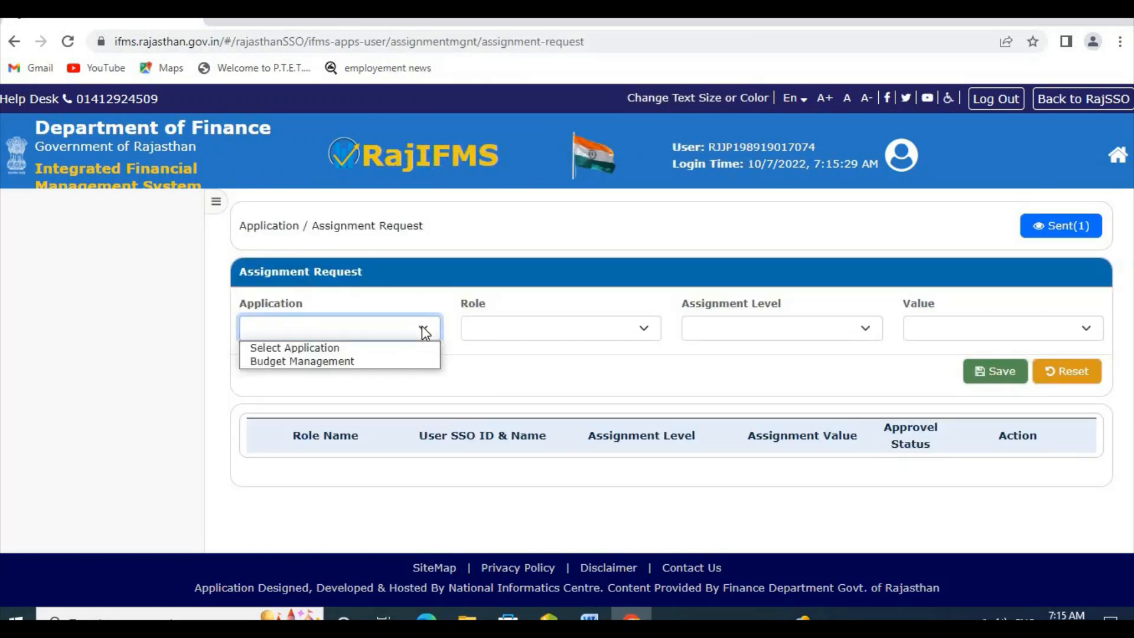
{"action": "left_click", "coordinate": [399, 367]}
{"action": "left_click", "coordinate": [646, 331]}
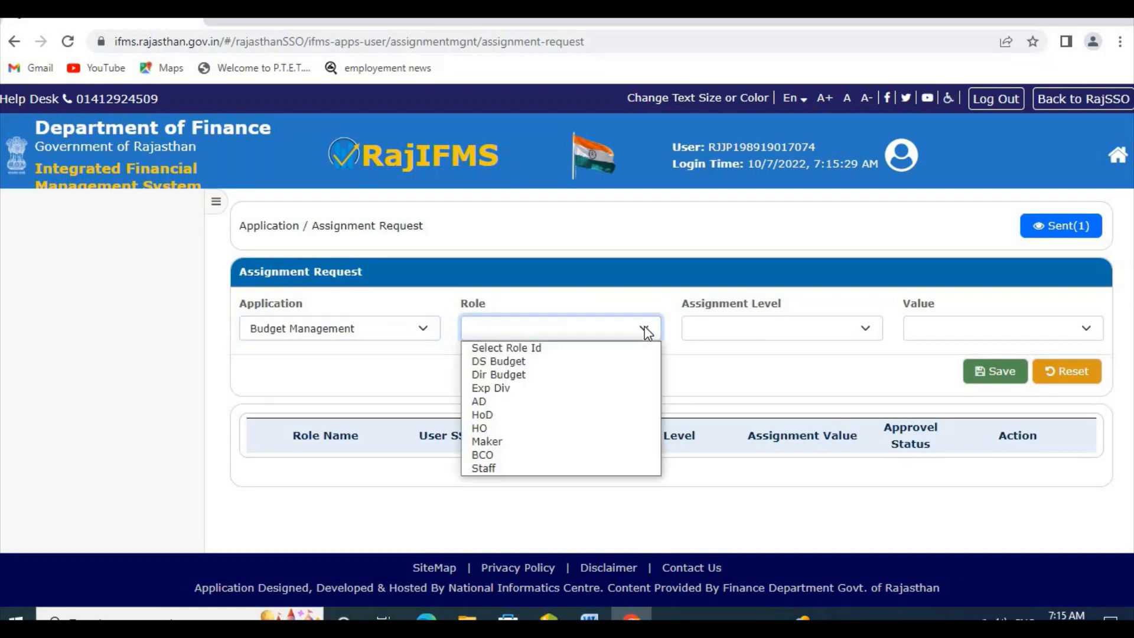
{"action": "left_click", "coordinate": [539, 416]}
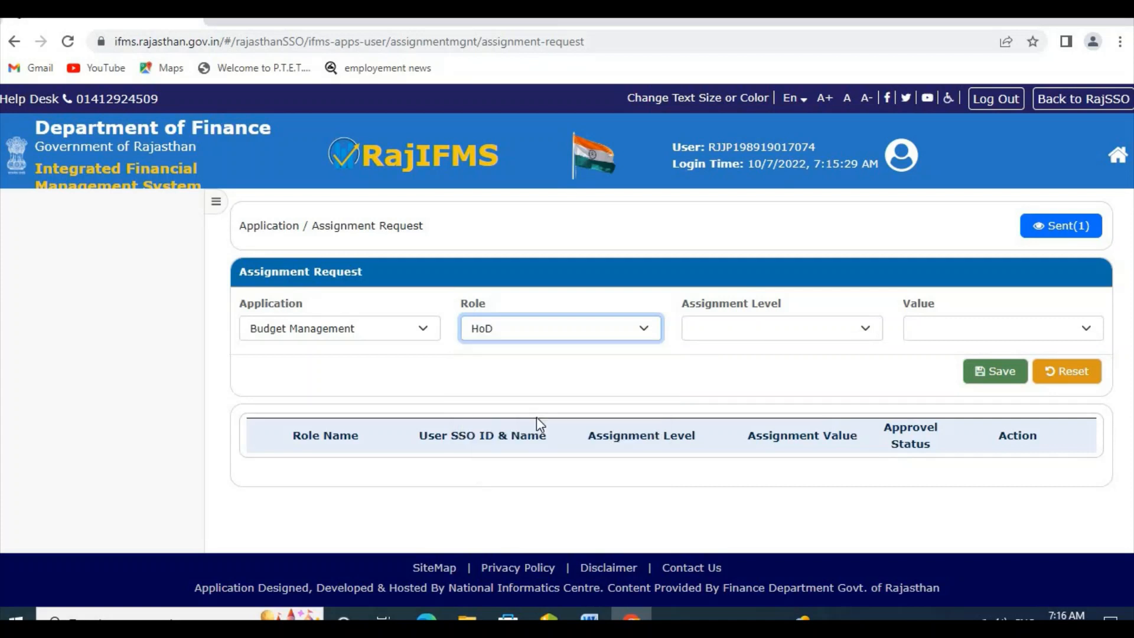
{"action": "left_click", "coordinate": [868, 330]}
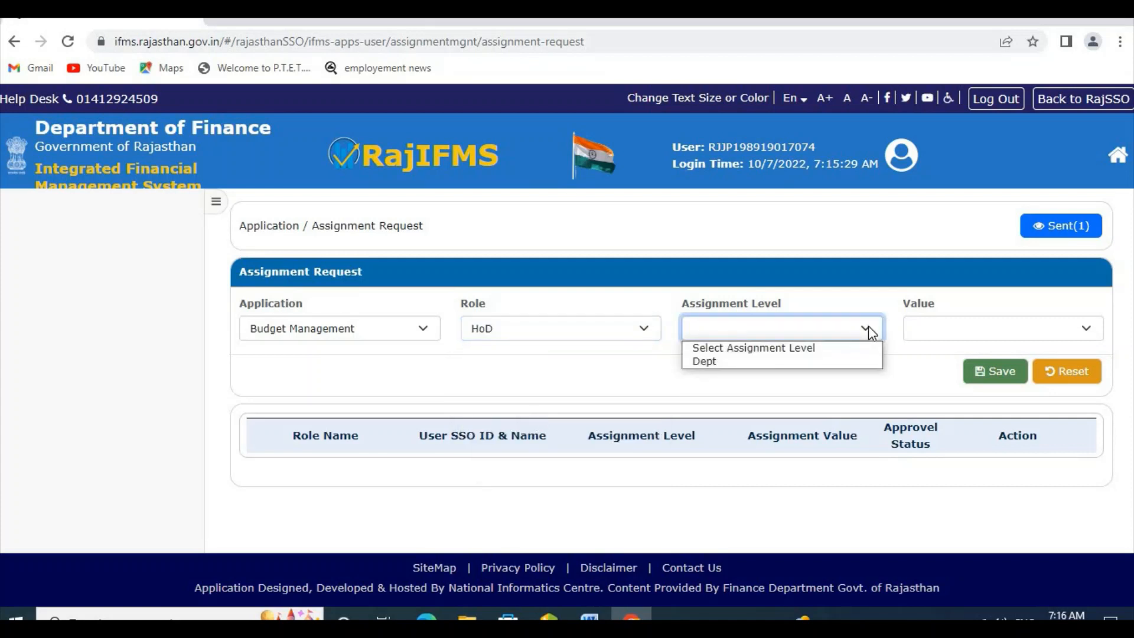
{"action": "left_click", "coordinate": [794, 363]}
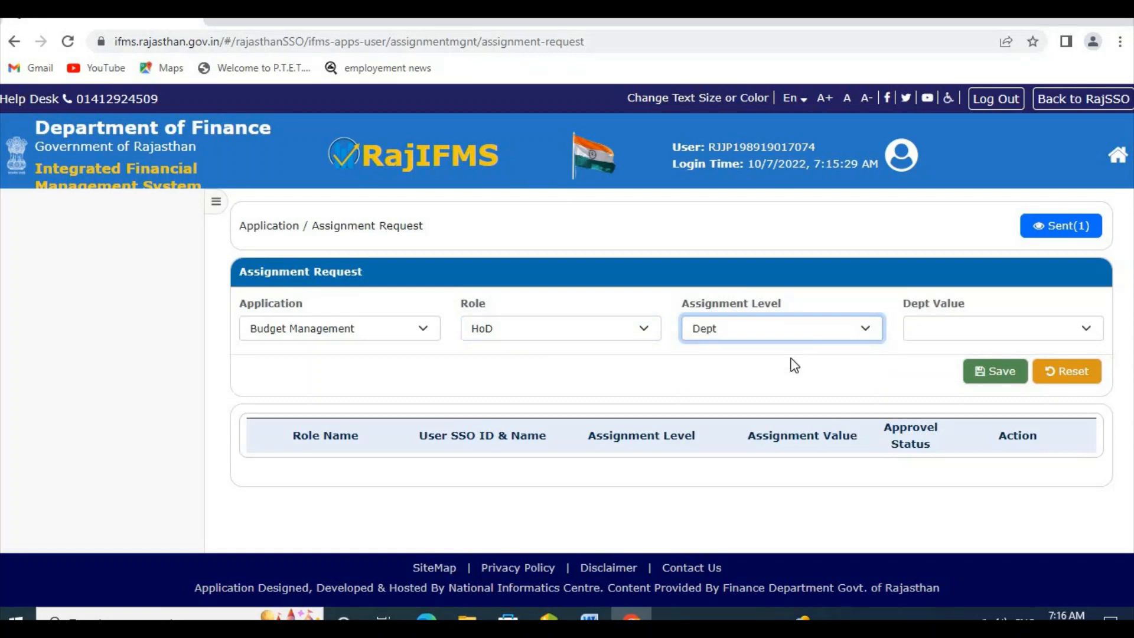
- Set the Dept Value to Pension and Pensioners' Welfare Department, Jaipur-(67), and save the assignment request
{"action": "left_click", "coordinate": [1086, 329]}
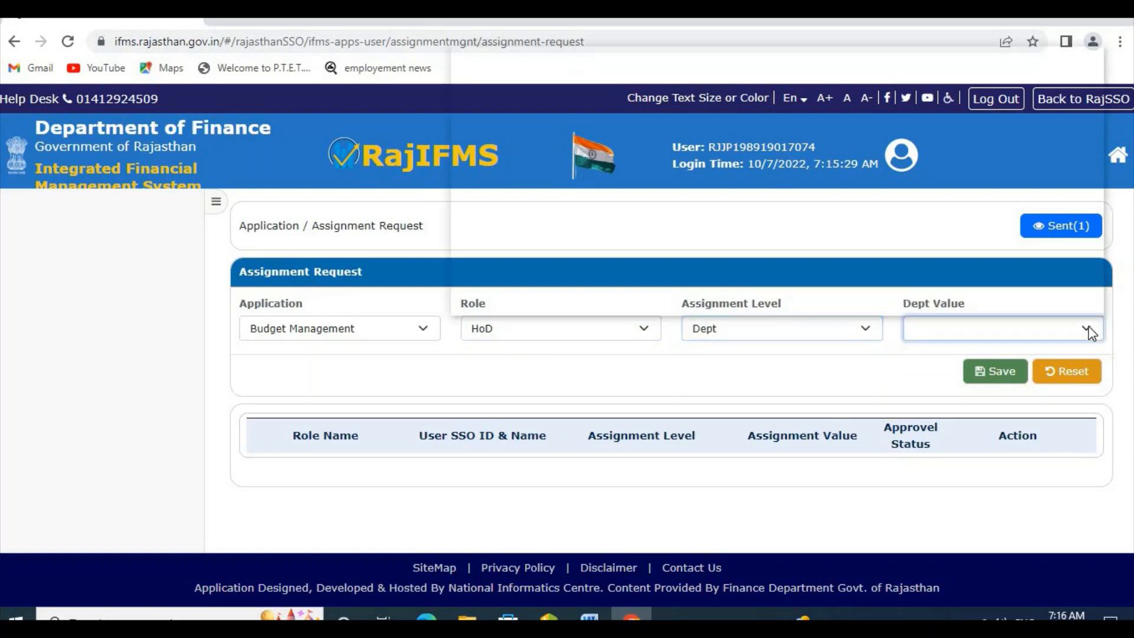
{"action": "key", "text": "p"}
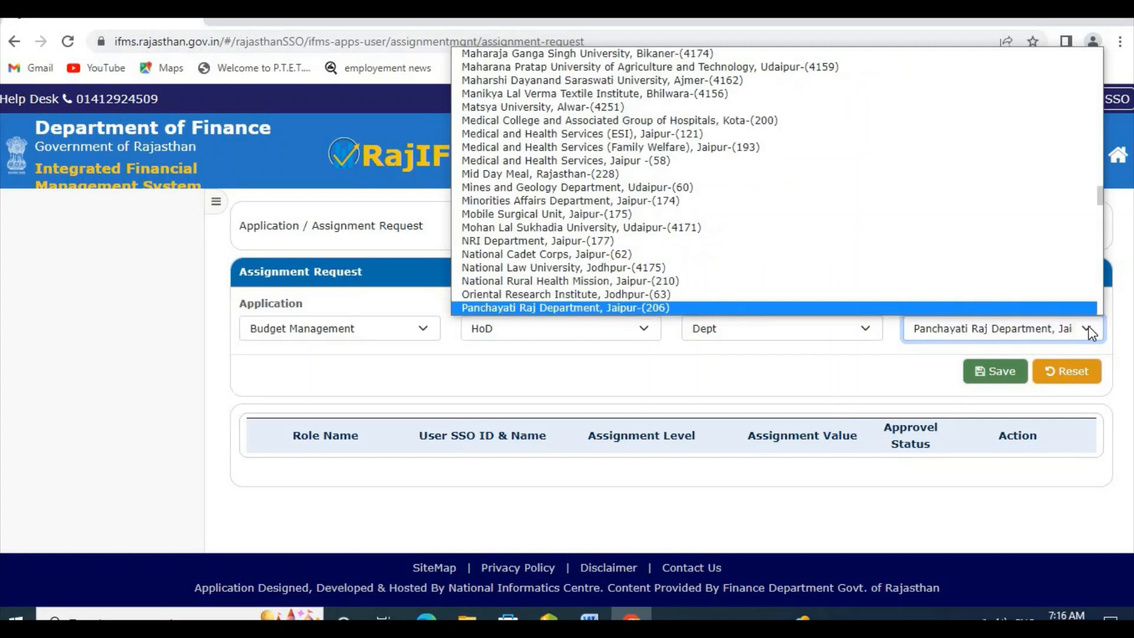
{"action": "key", "text": "Down"}
{"action": "key", "text": "Down"}
{"action": "key", "text": "Down"}
{"action": "key", "text": "Down"}
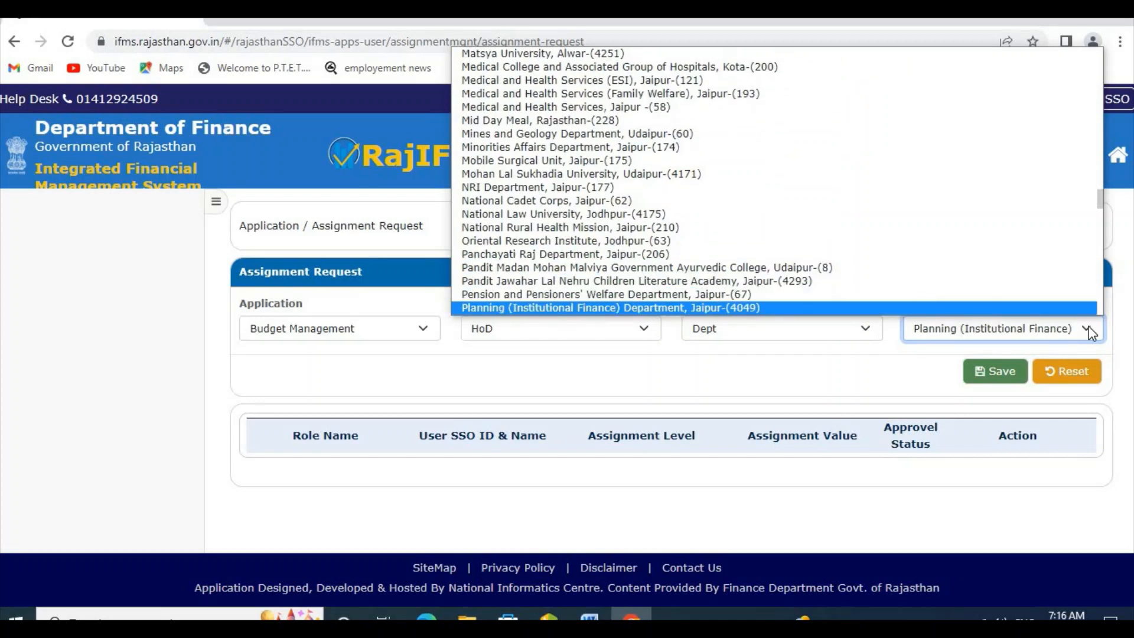
{"action": "left_click", "coordinate": [693, 295]}
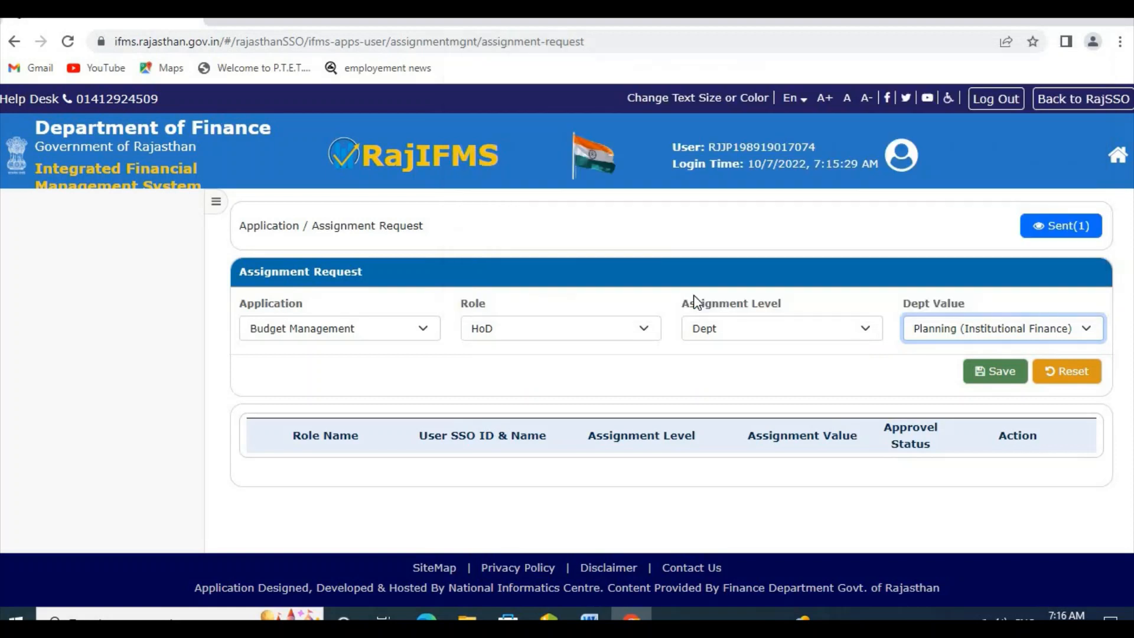
{"action": "left_click", "coordinate": [1006, 373]}
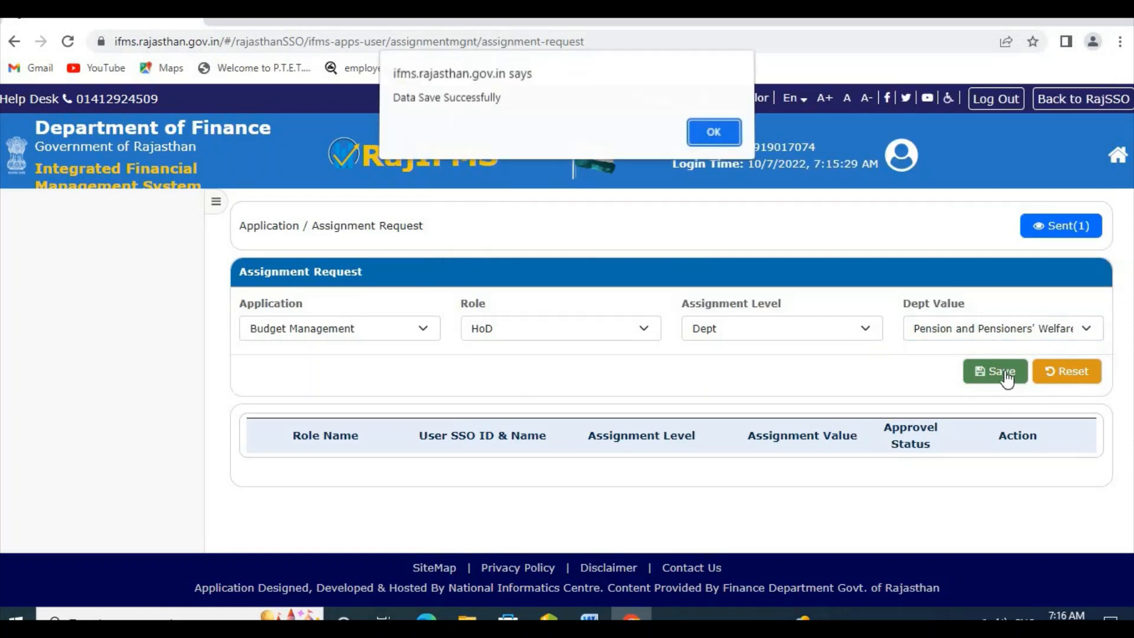
{"action": "left_click", "coordinate": [711, 137]}
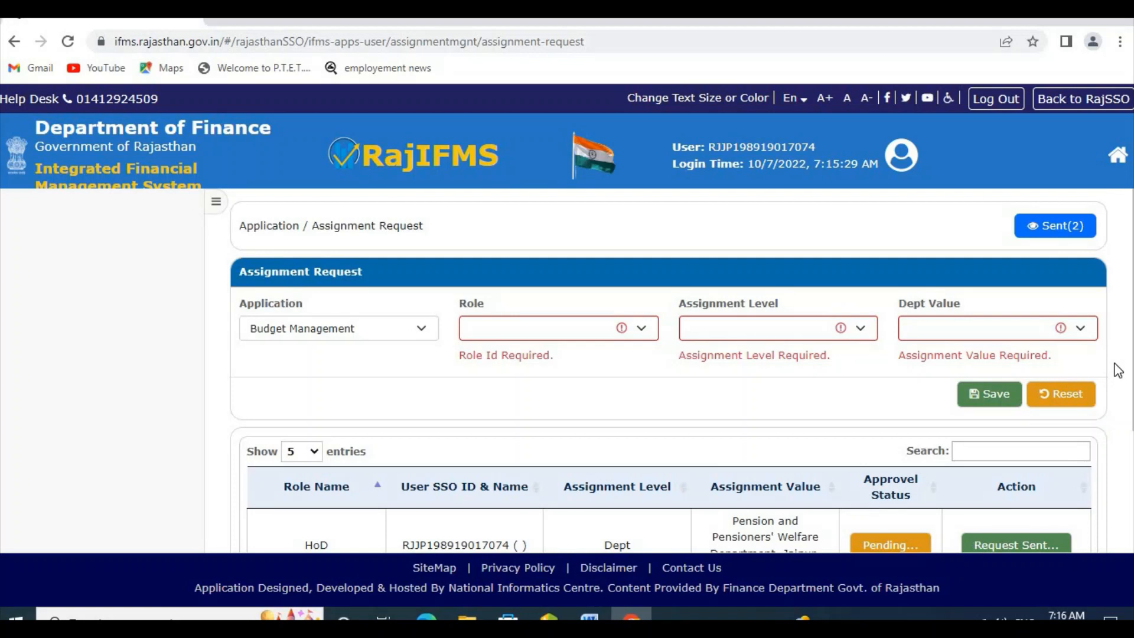
- Select an Admidept - 20 - AD officer as approver for the unsent HoD assignment request and send it
{"action": "scroll", "coordinate": [1118, 370], "scroll_direction": "down", "scroll_amount": 3}
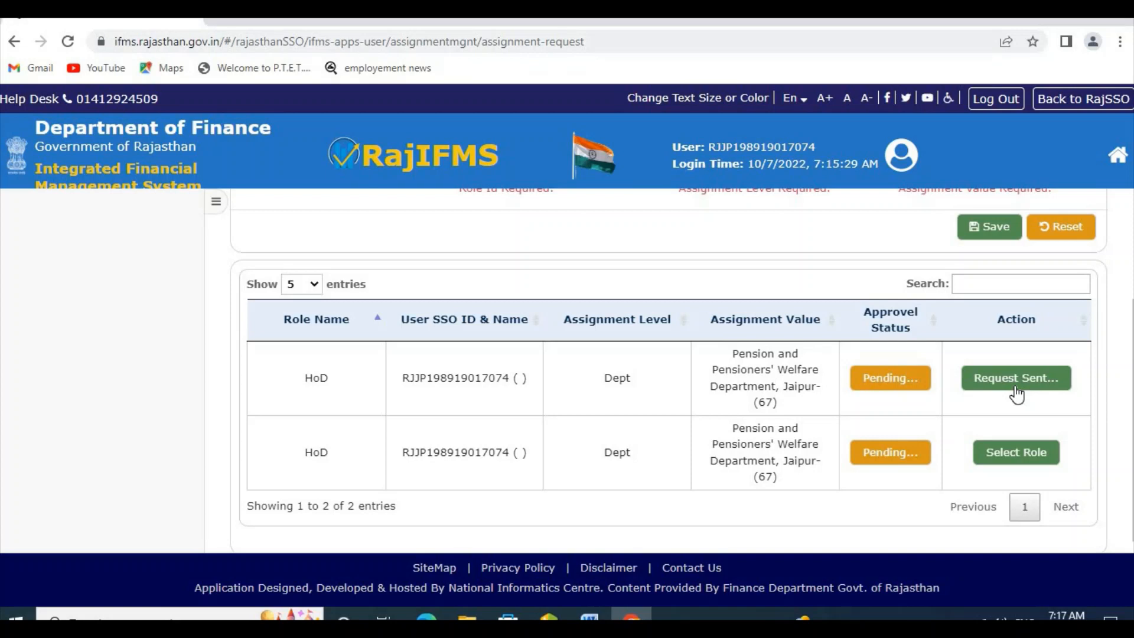
{"action": "left_click", "coordinate": [1012, 454]}
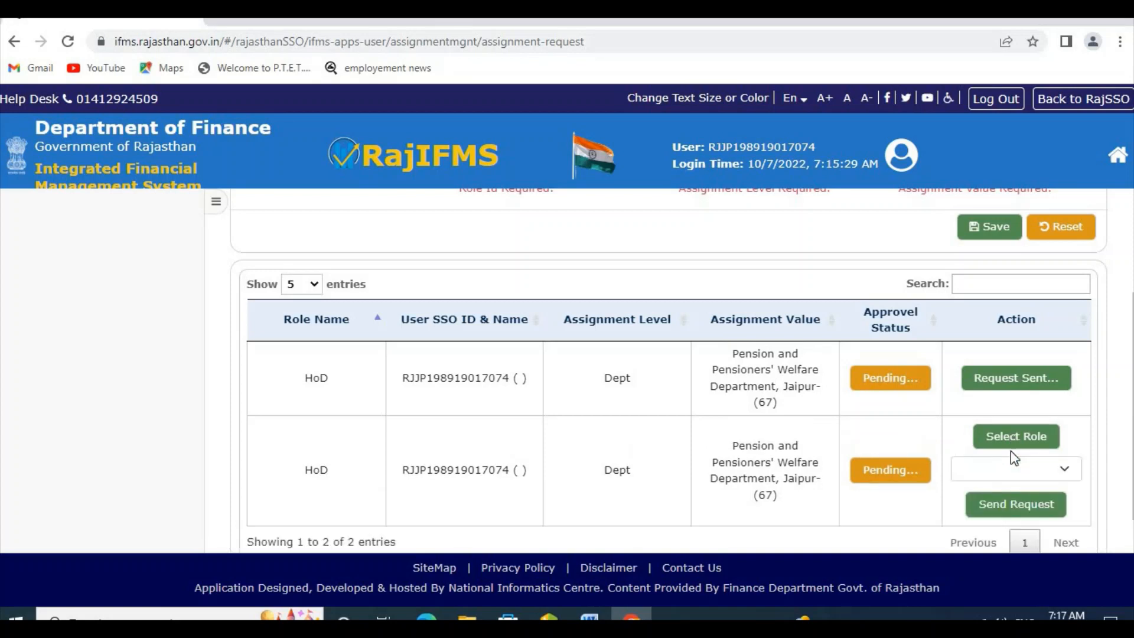
{"action": "left_click", "coordinate": [1066, 476]}
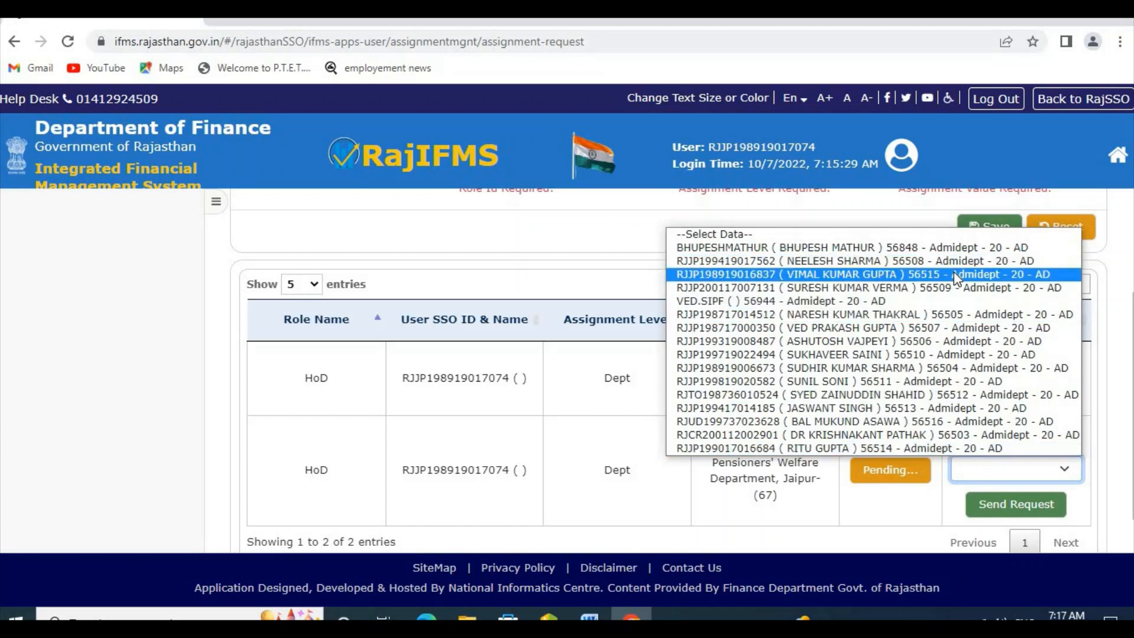
{"action": "left_click", "coordinate": [852, 327]}
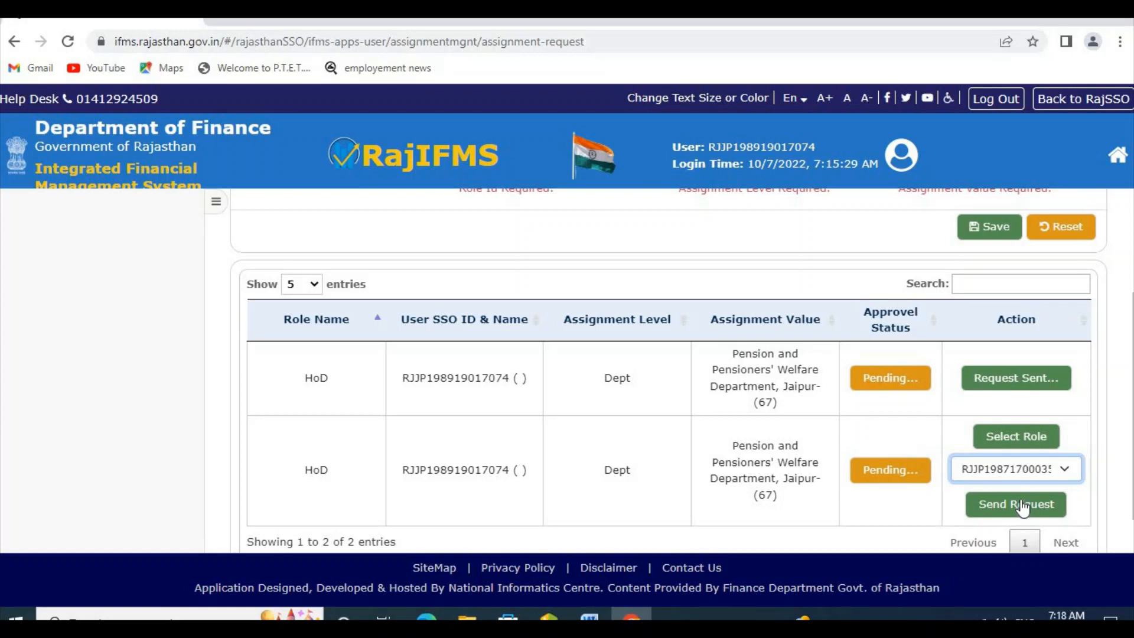
{"action": "left_click", "coordinate": [1066, 470]}
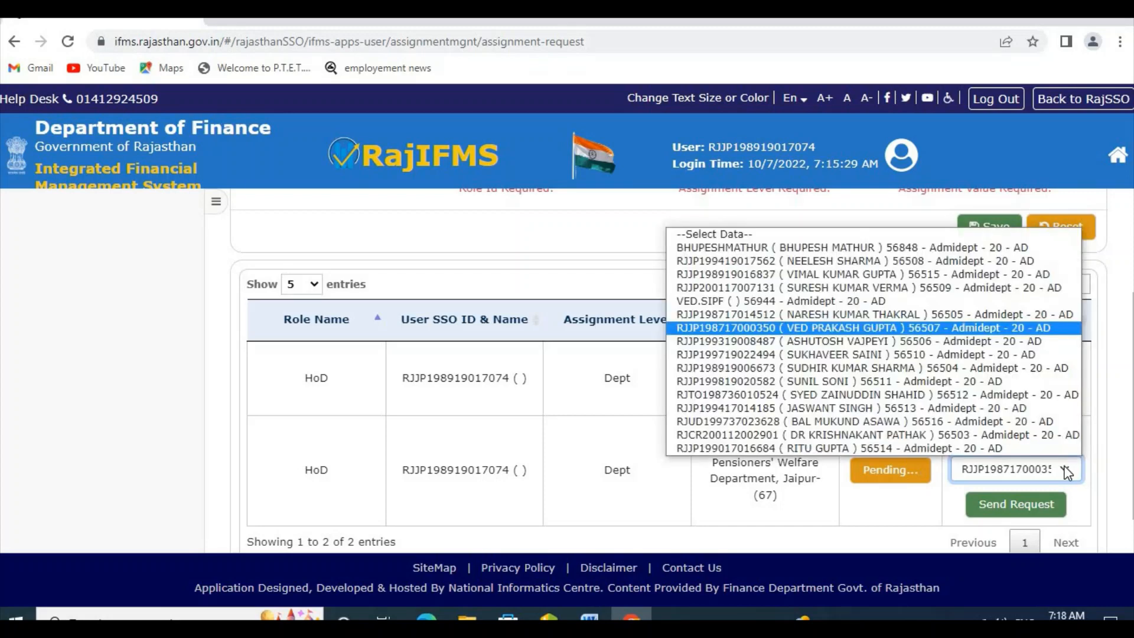
{"action": "left_click", "coordinate": [1000, 328]}
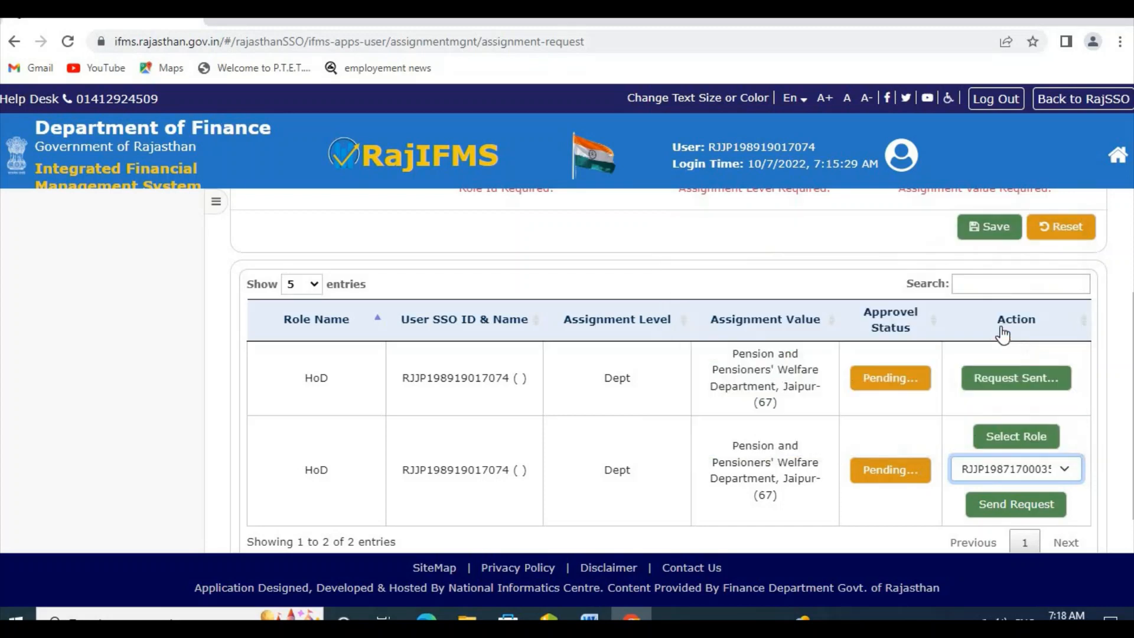
{"action": "left_click", "coordinate": [1011, 507]}
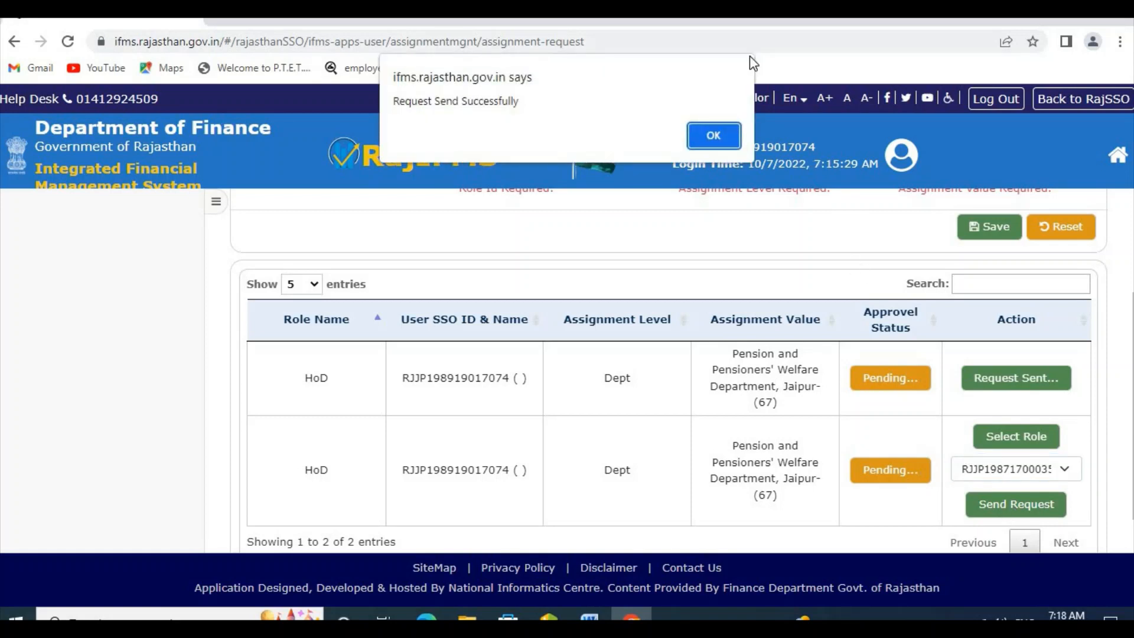
{"action": "left_click", "coordinate": [713, 136]}
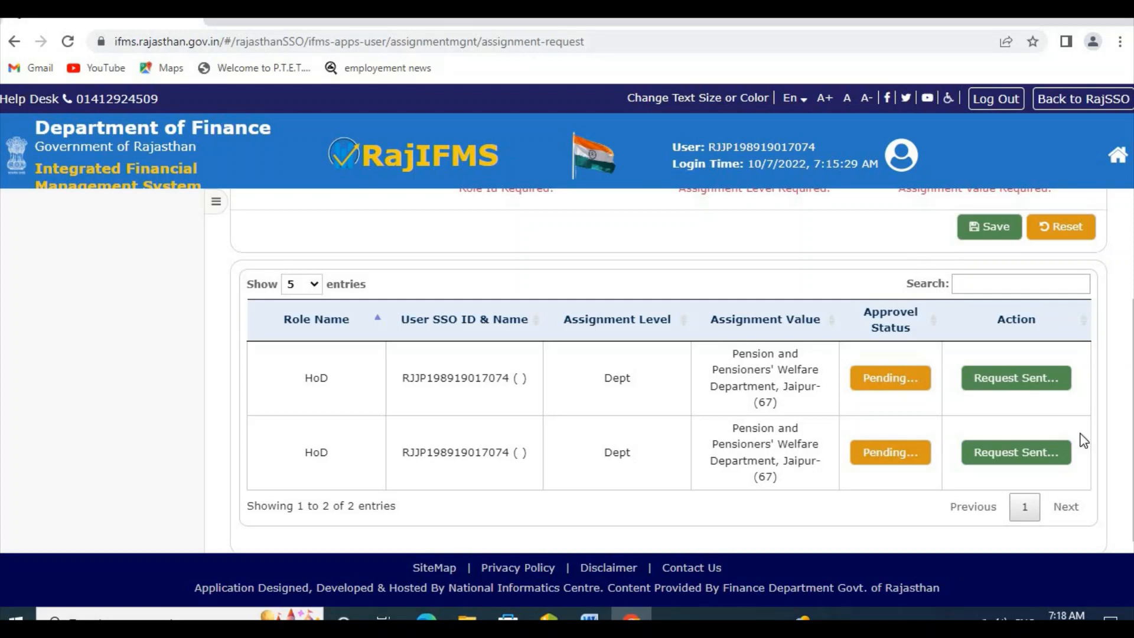
{"action": "scroll", "coordinate": [1084, 440], "scroll_direction": "up", "scroll_amount": 3}
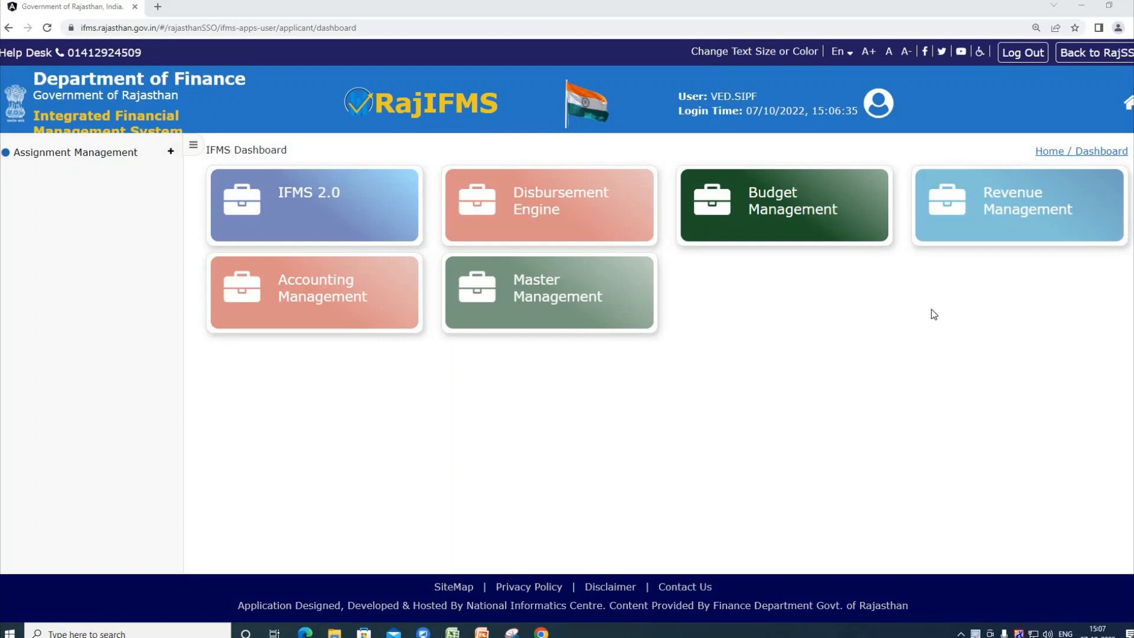
- Open the Role & Assignment page under Assignment Management in the approver's account and dismiss the notice
{"action": "left_click", "coordinate": [74, 155]}
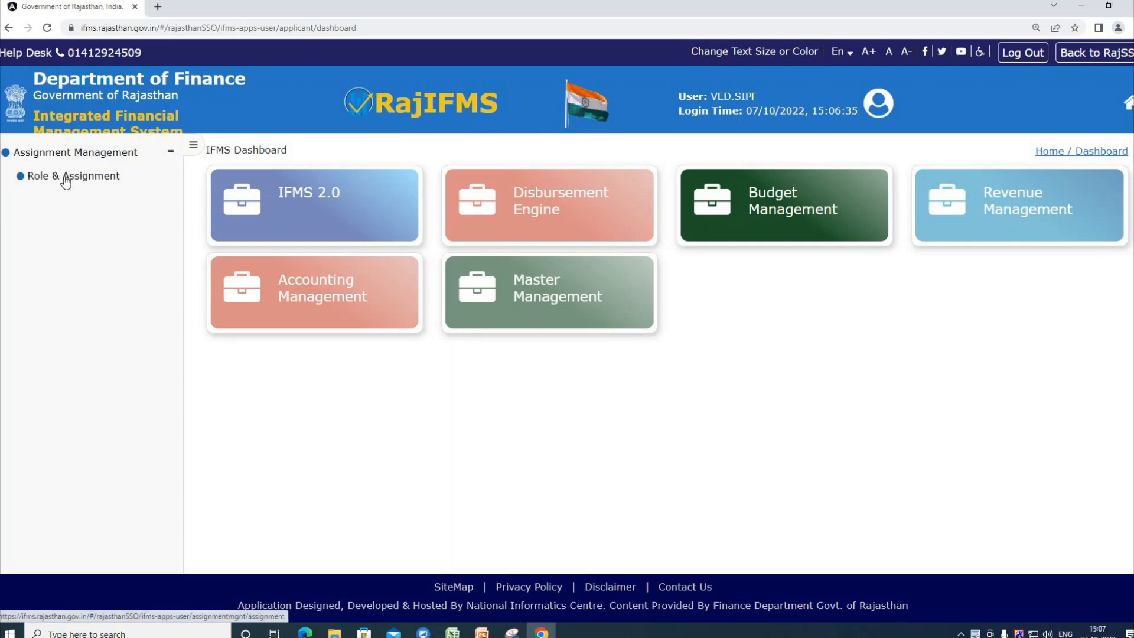
{"action": "left_click", "coordinate": [66, 177]}
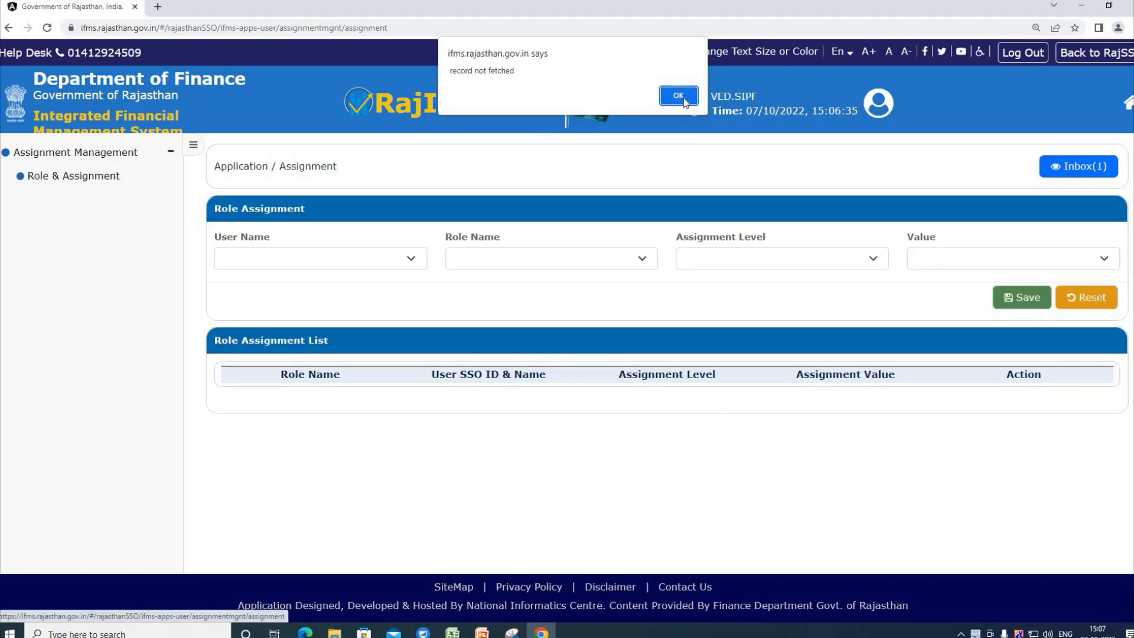
{"action": "left_click", "coordinate": [680, 97]}
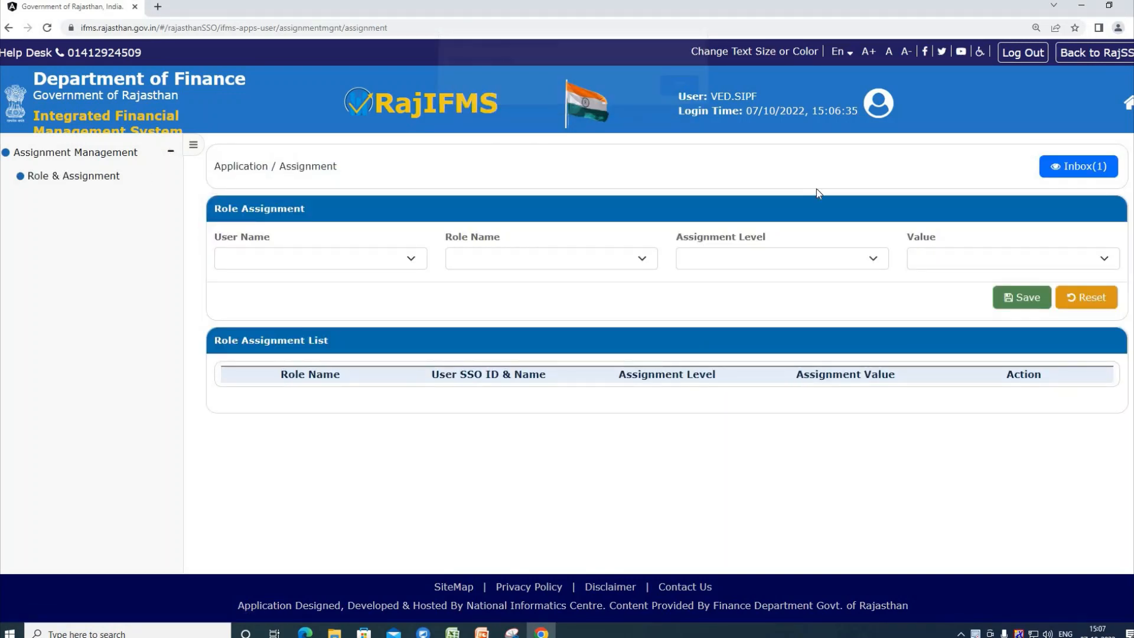
- Open the inbox of pending requests and approve the HoD request for Pension and Pensioners' Welfare Department, Jaipur-(67)
{"action": "left_click", "coordinate": [1080, 170]}
{"action": "scroll", "coordinate": [748, 398], "scroll_direction": "down", "scroll_amount": 1}
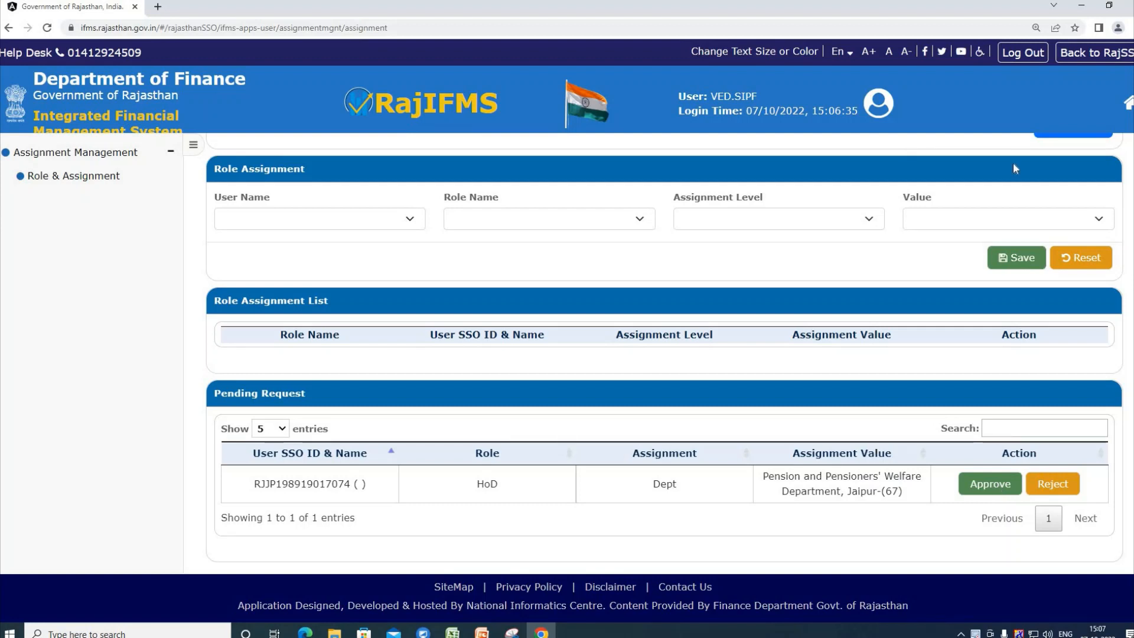
{"action": "scroll", "coordinate": [1040, 204], "scroll_direction": "up", "scroll_amount": 1}
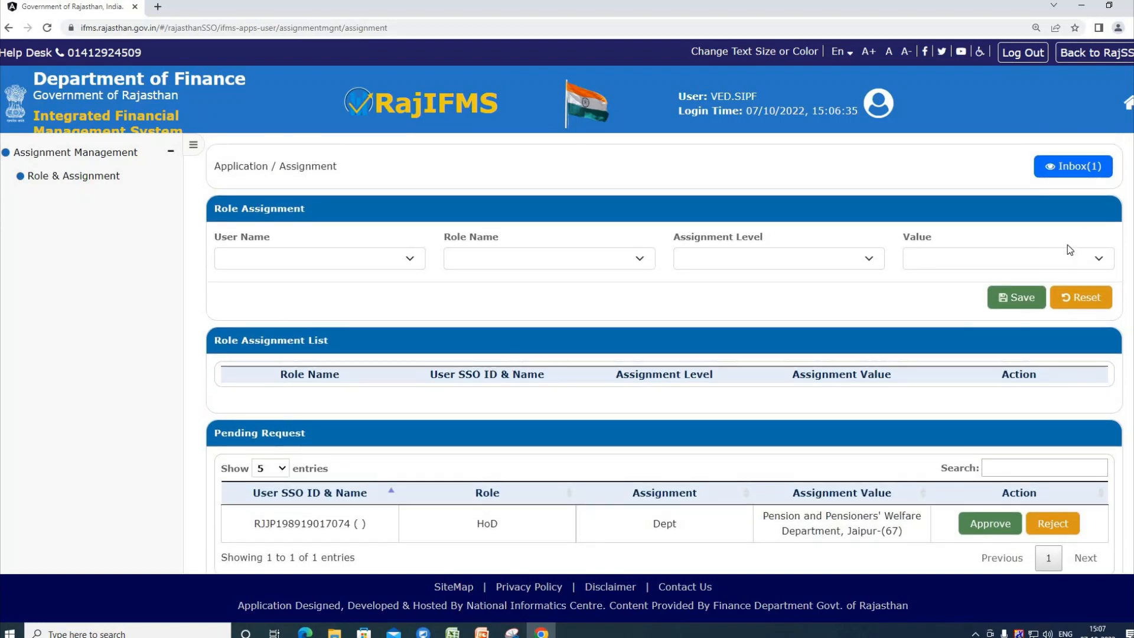
{"action": "scroll", "coordinate": [975, 200], "scroll_direction": "down", "scroll_amount": 1}
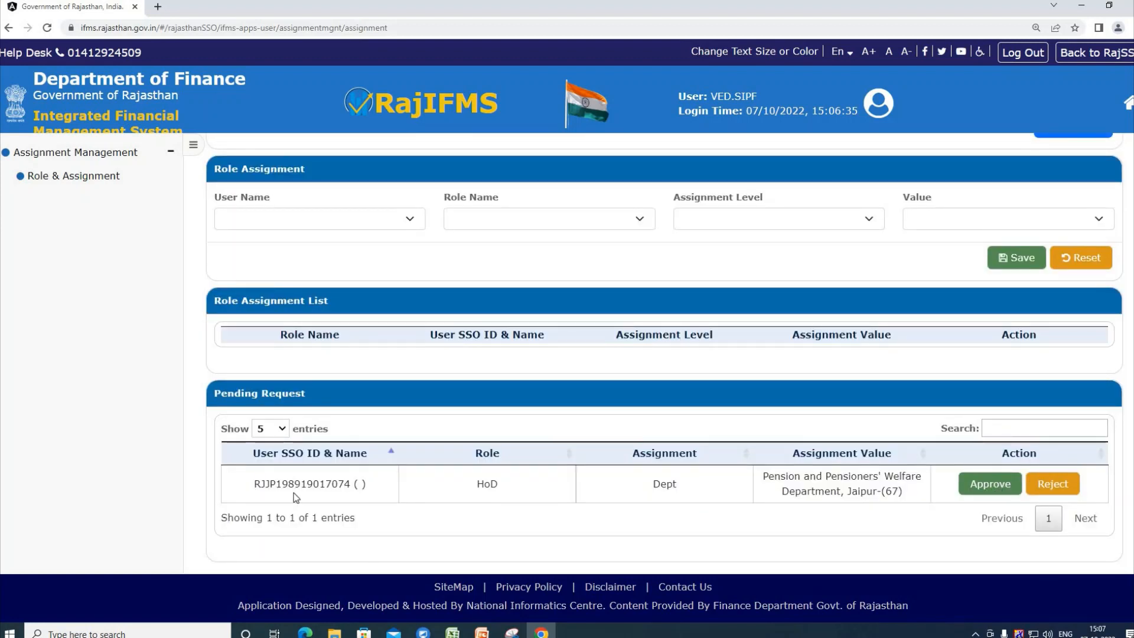
{"action": "left_click", "coordinate": [978, 490]}
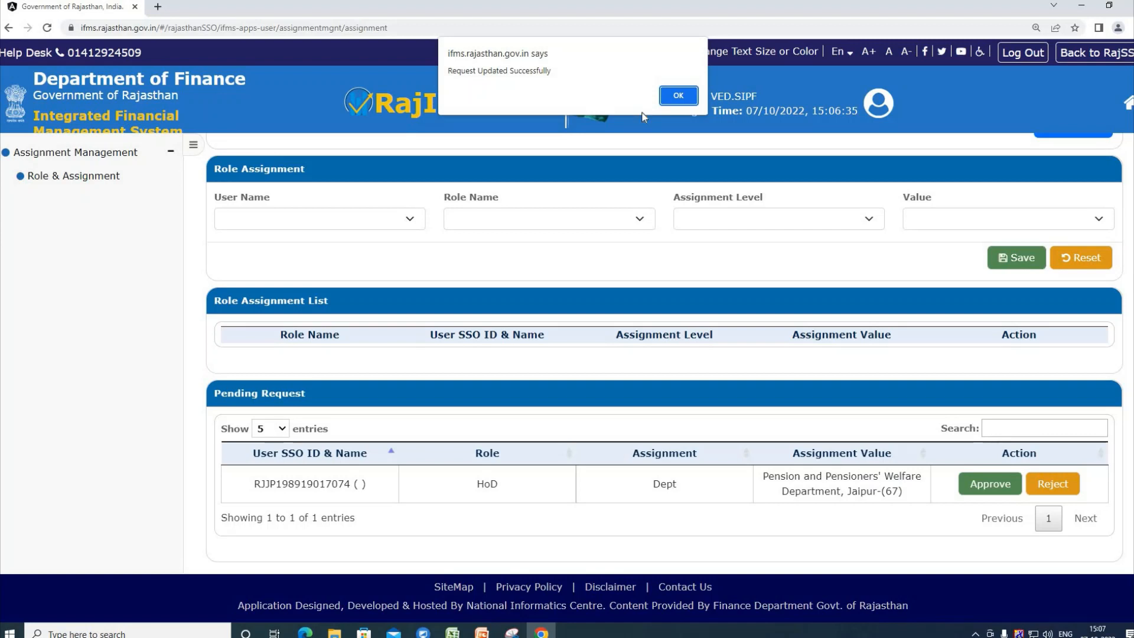
{"action": "left_click", "coordinate": [678, 97]}
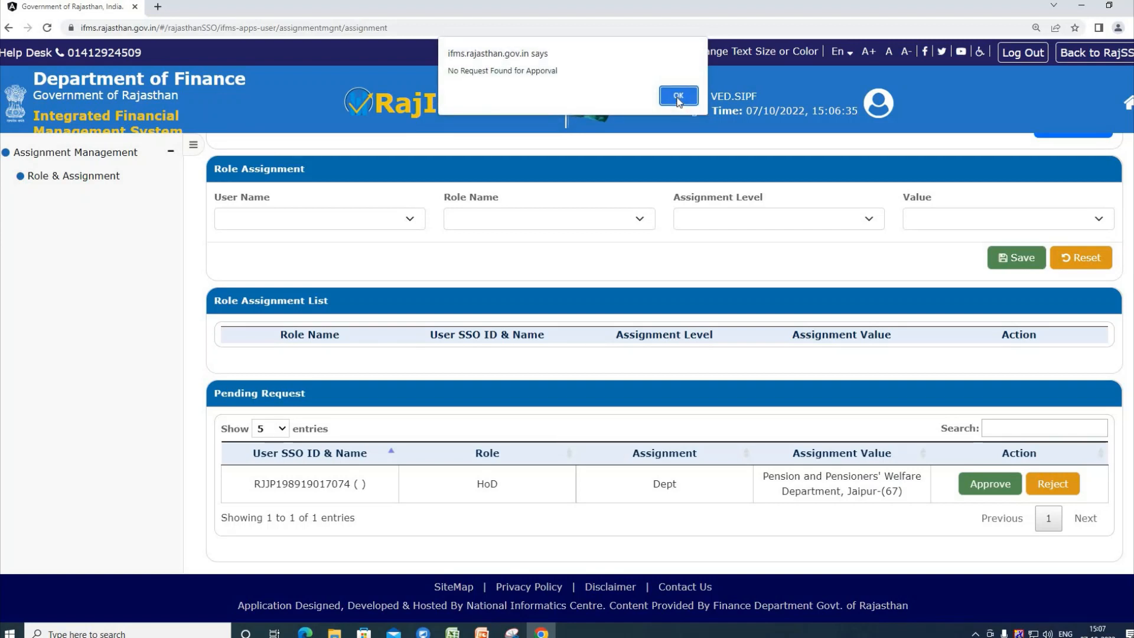
{"action": "left_click", "coordinate": [676, 98]}
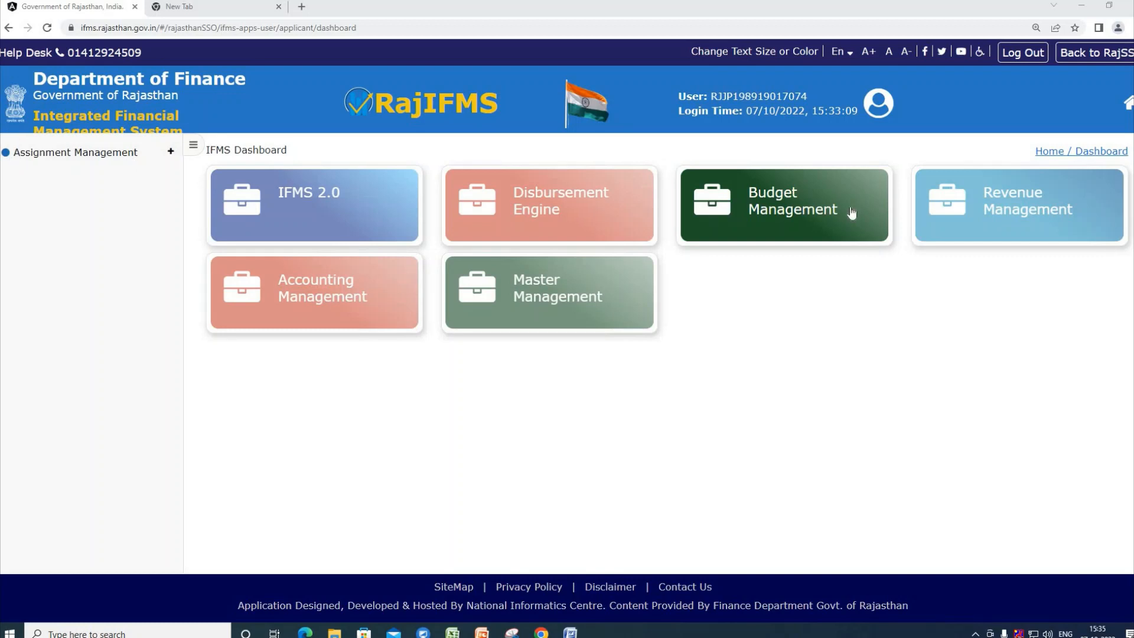
- Start a new assignment request from the Budget Management module and set its application to Budget Management
{"action": "left_click", "coordinate": [827, 212]}
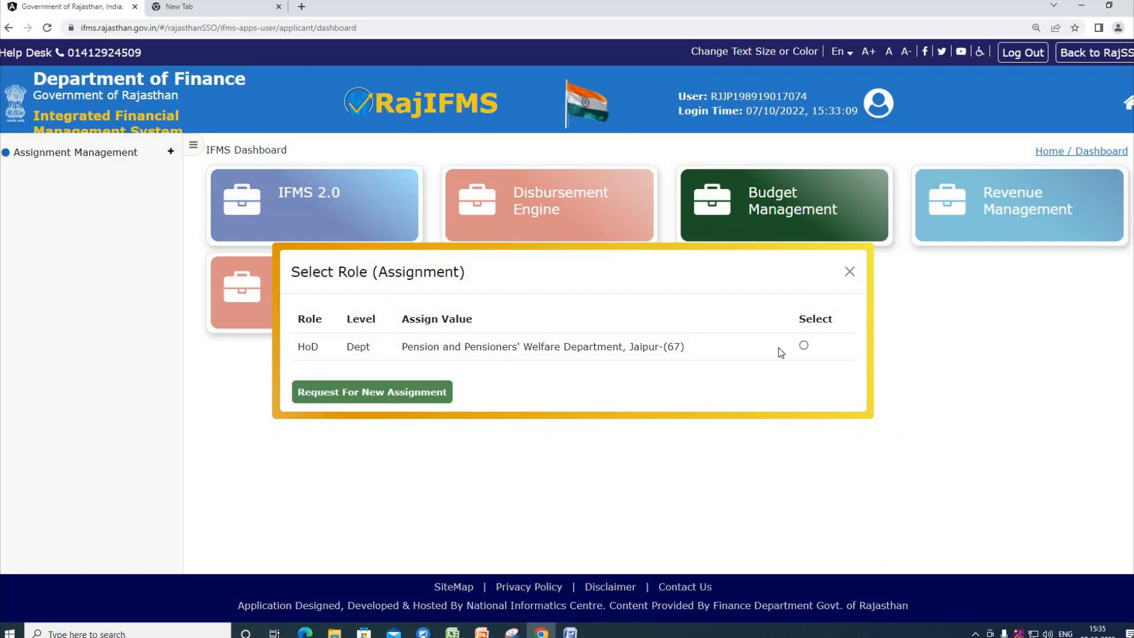
{"action": "left_click", "coordinate": [389, 392]}
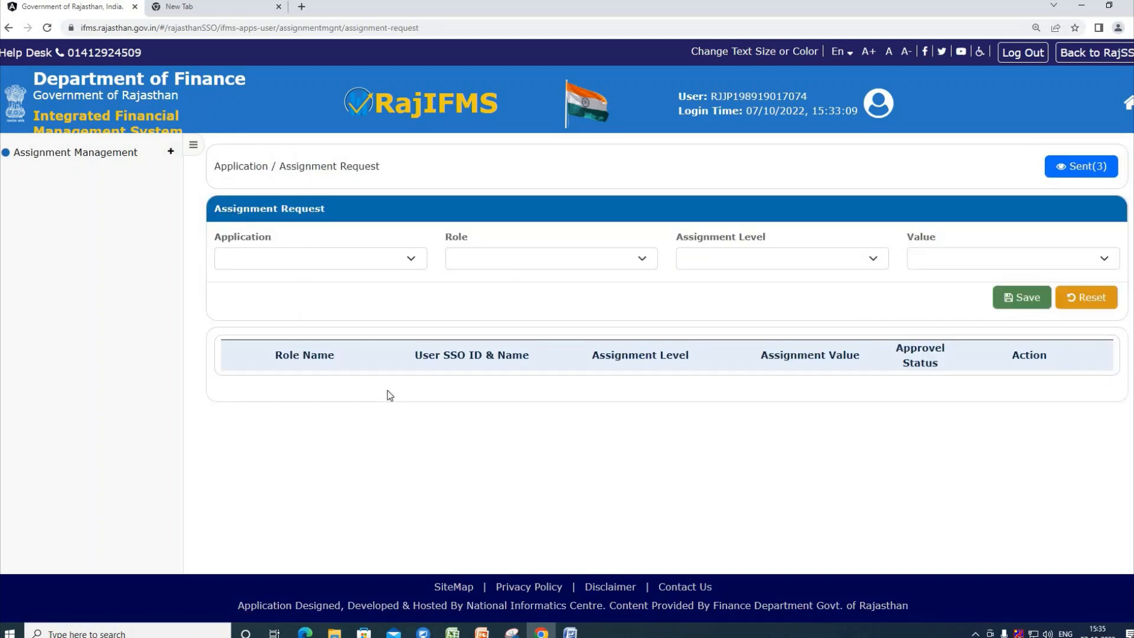
{"action": "left_click", "coordinate": [413, 260]}
{"action": "left_click", "coordinate": [367, 287]}
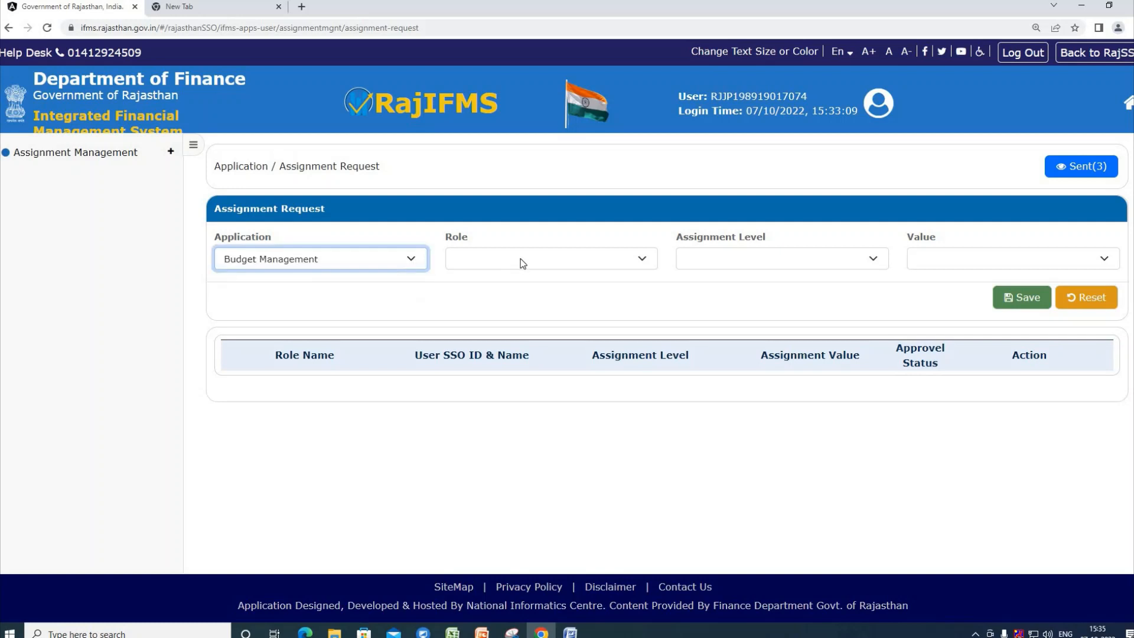
- Set the assignment request's role to Staff and its assignment level to Dept
{"action": "left_click", "coordinate": [522, 257]}
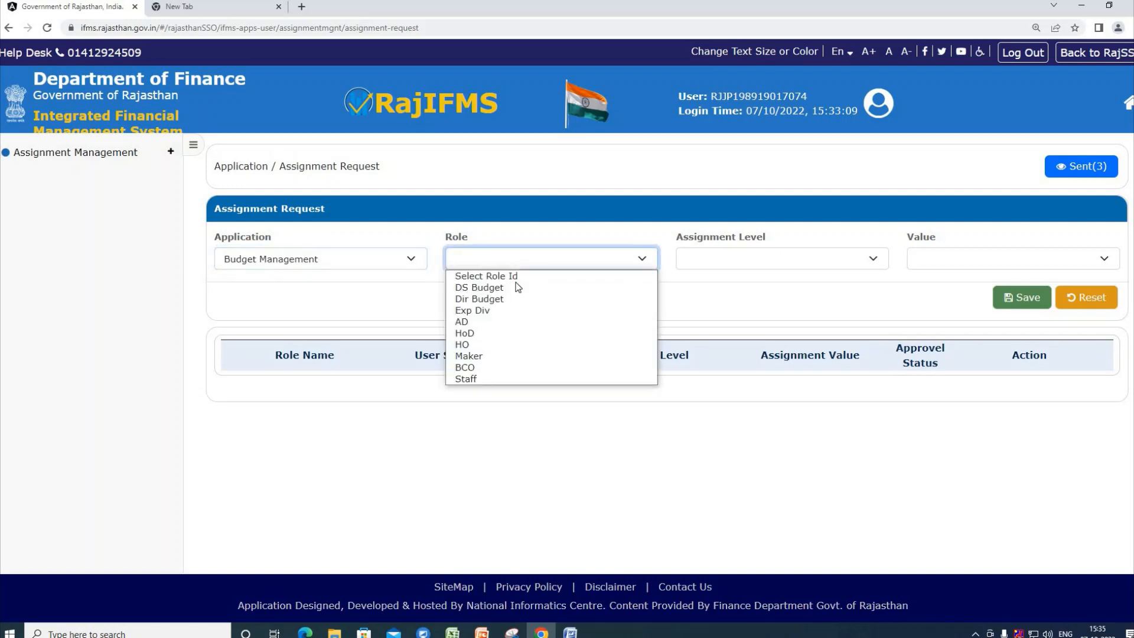
{"action": "left_click", "coordinate": [494, 380]}
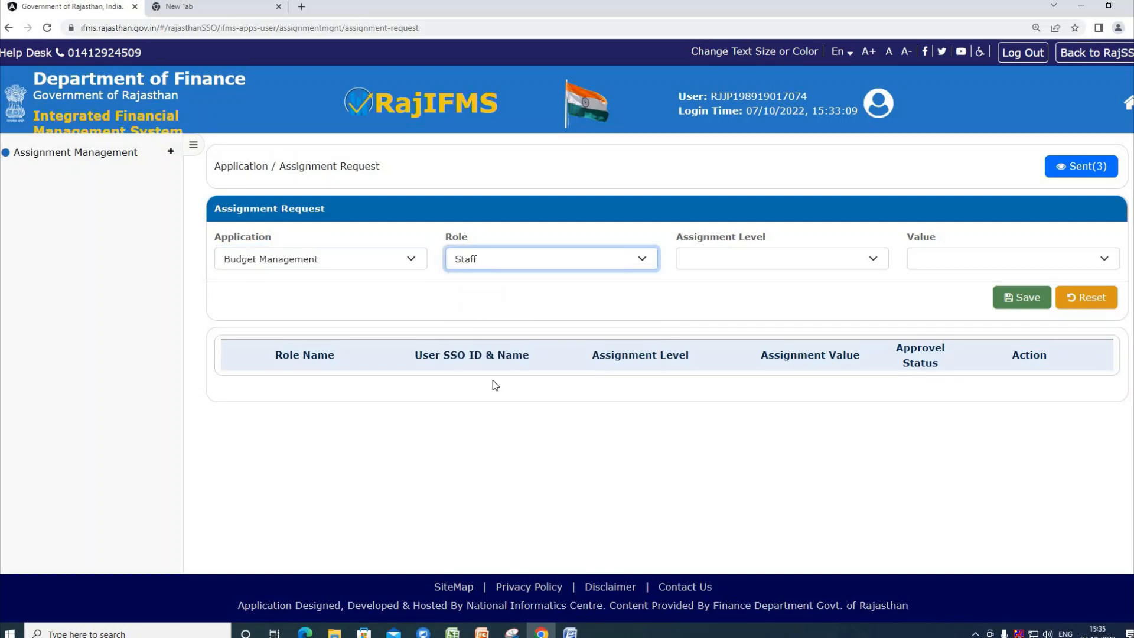
{"action": "left_click", "coordinate": [804, 258]}
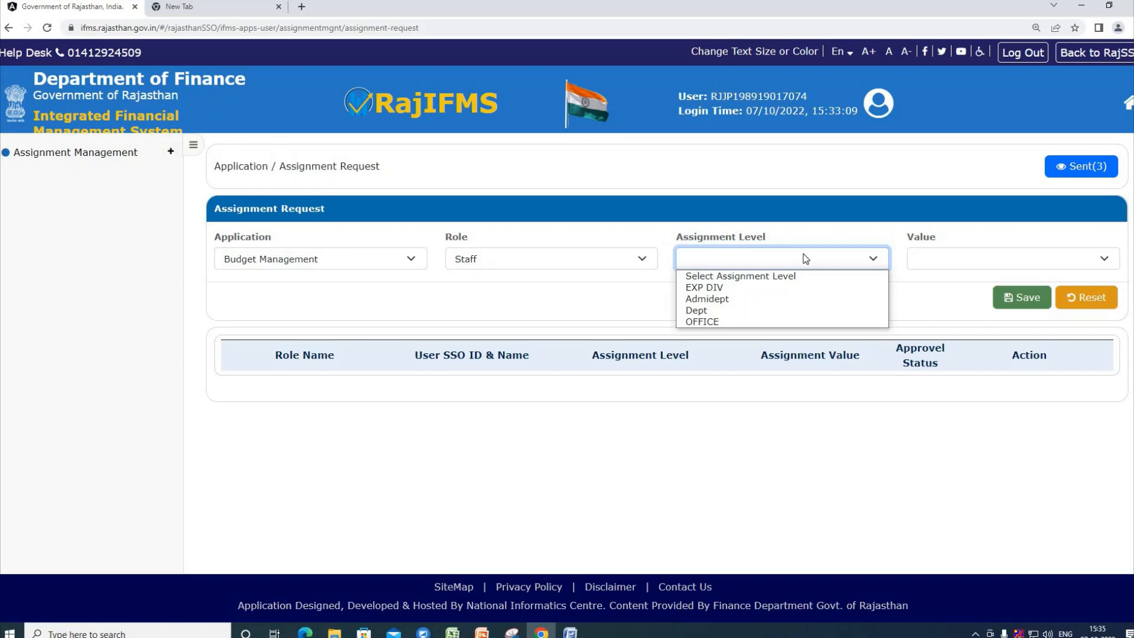
{"action": "key", "text": "Down"}
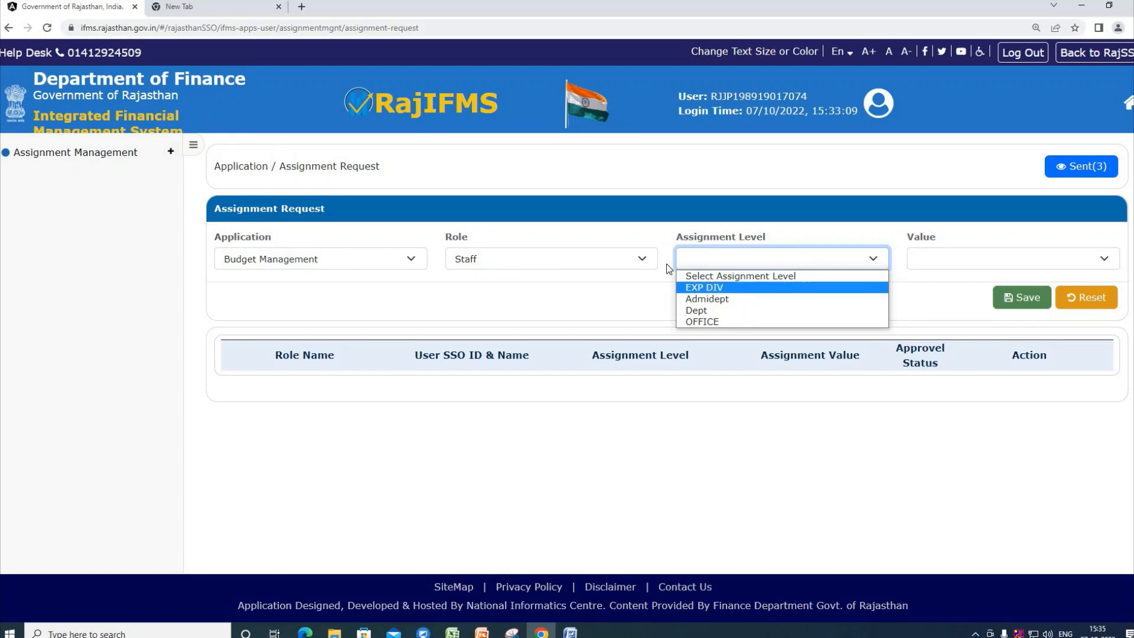
{"action": "left_click", "coordinate": [707, 316]}
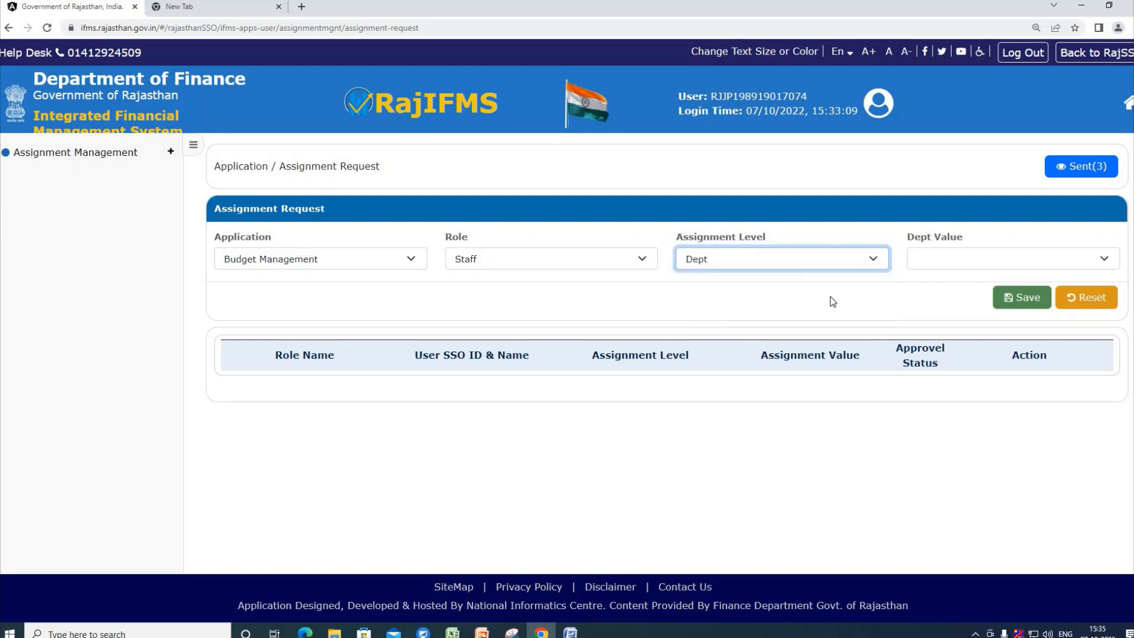
- Set the Dept Value to DIRECTORATE OF PEACE AND NON-VIOLENCE-(231) and return to the IFMS dashboard without saving
{"action": "left_click", "coordinate": [1012, 254]}
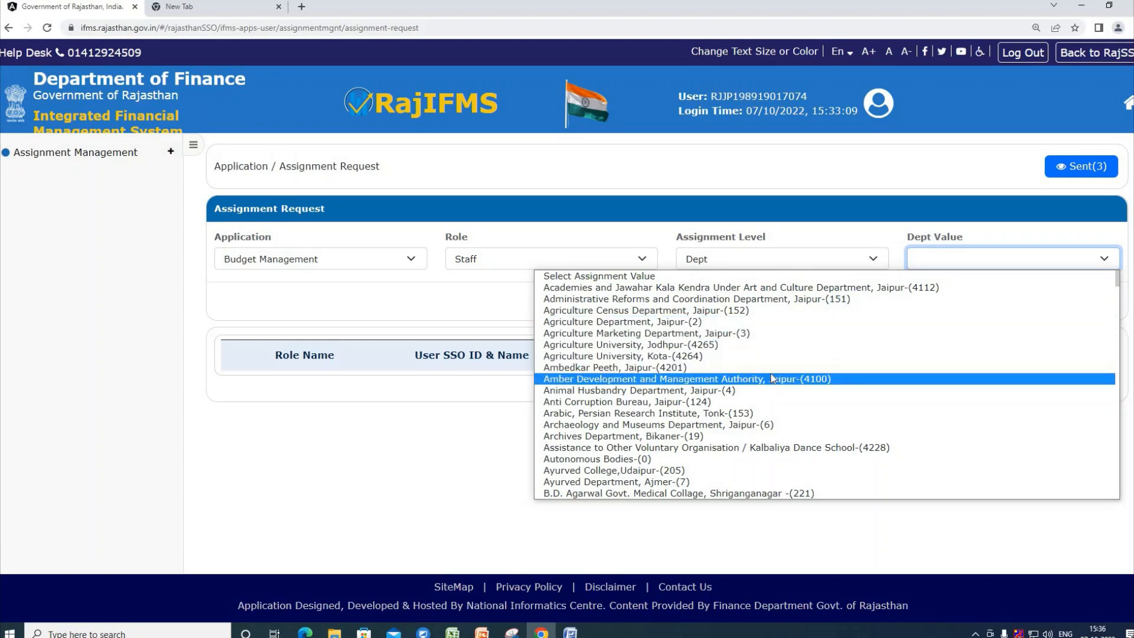
{"action": "scroll", "coordinate": [771, 375], "scroll_direction": "down", "scroll_amount": 7}
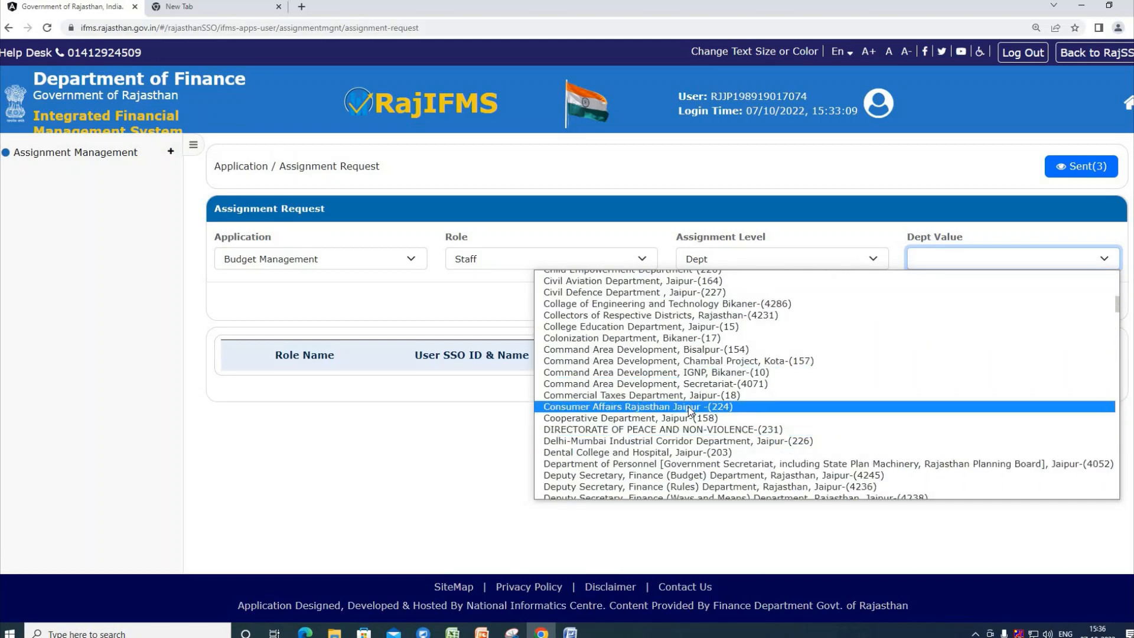
{"action": "left_click", "coordinate": [666, 430]}
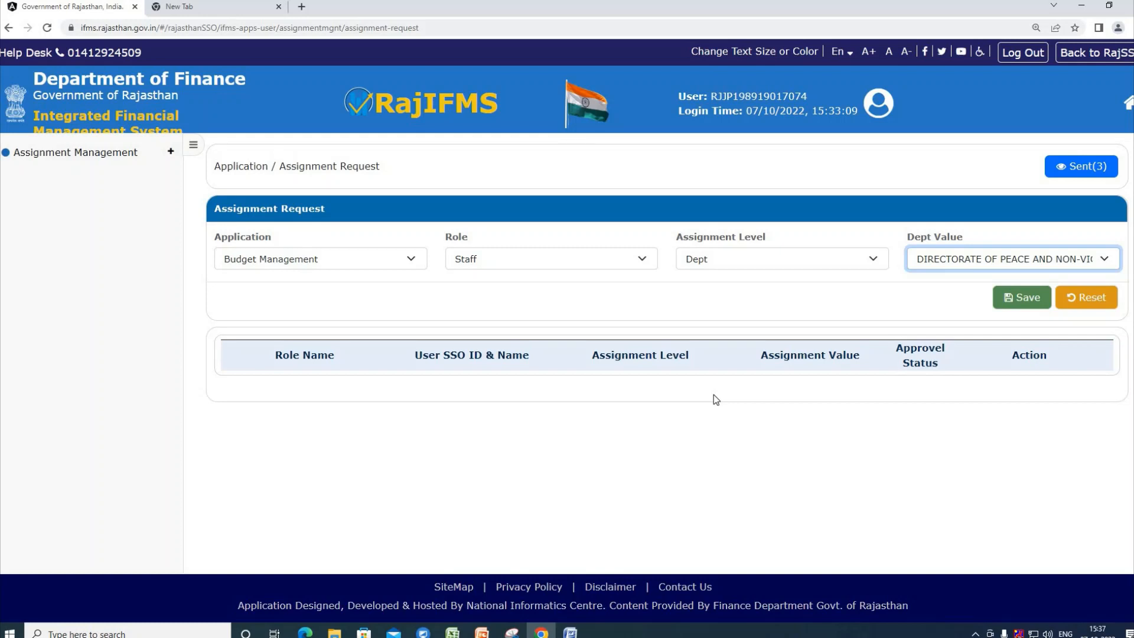
{"action": "left_click", "coordinate": [1126, 106]}
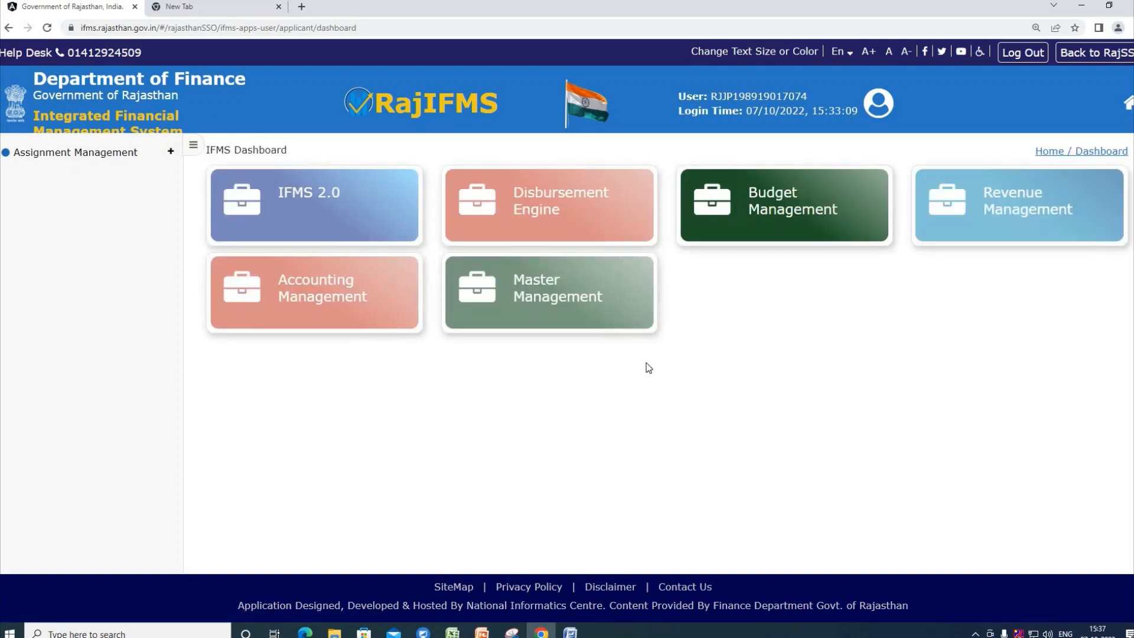